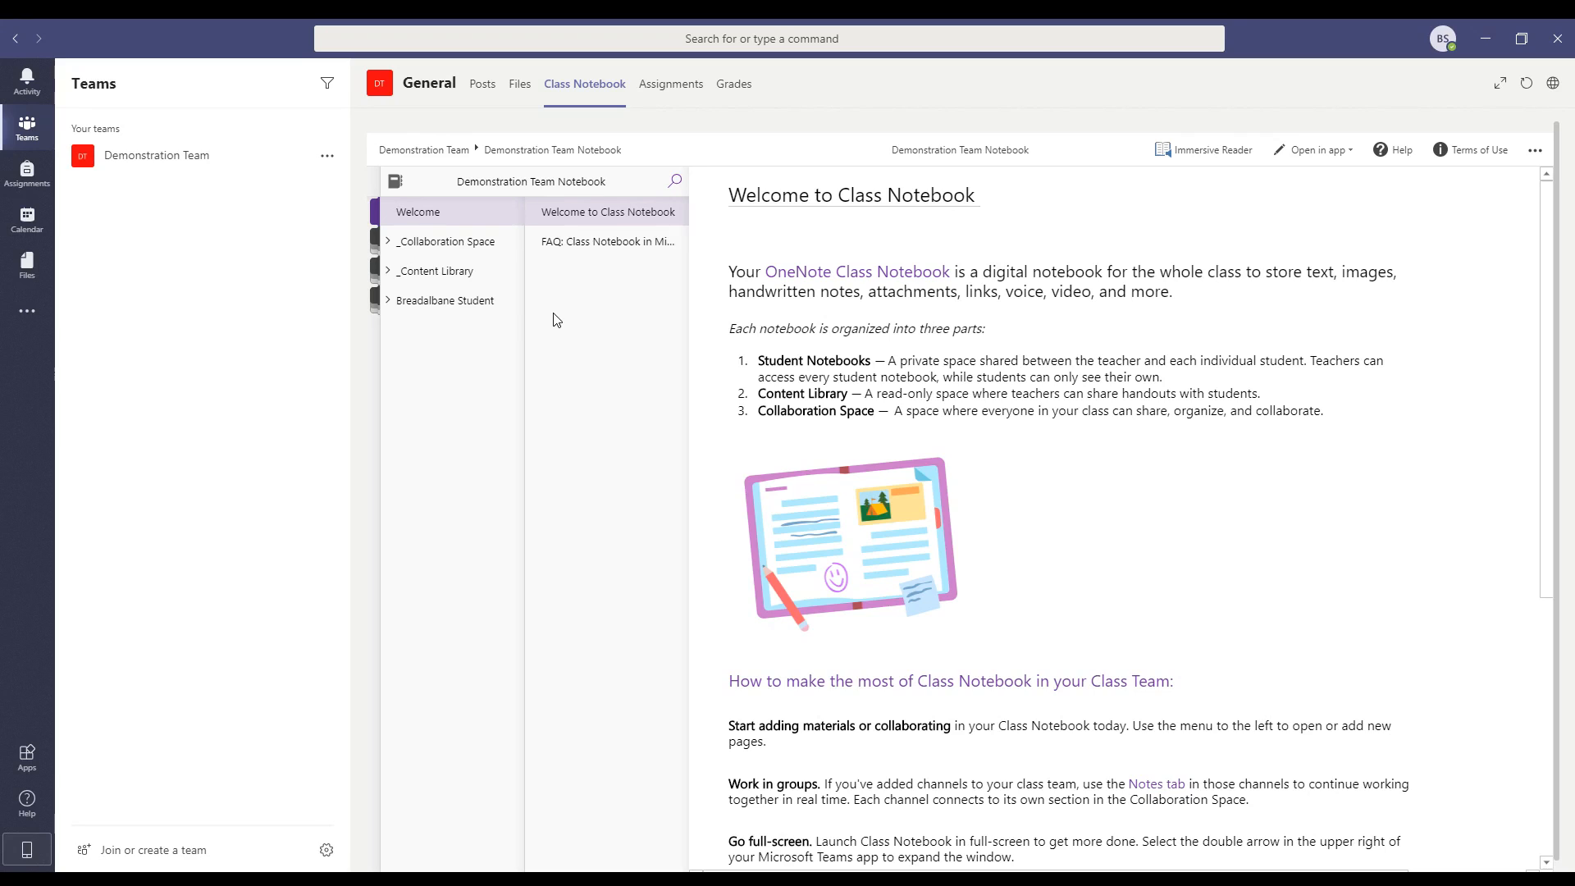
Step: Add a page titled "Example Page" to the Using the Collaboration Space section of the Collaboration Space
left_click(442, 242)
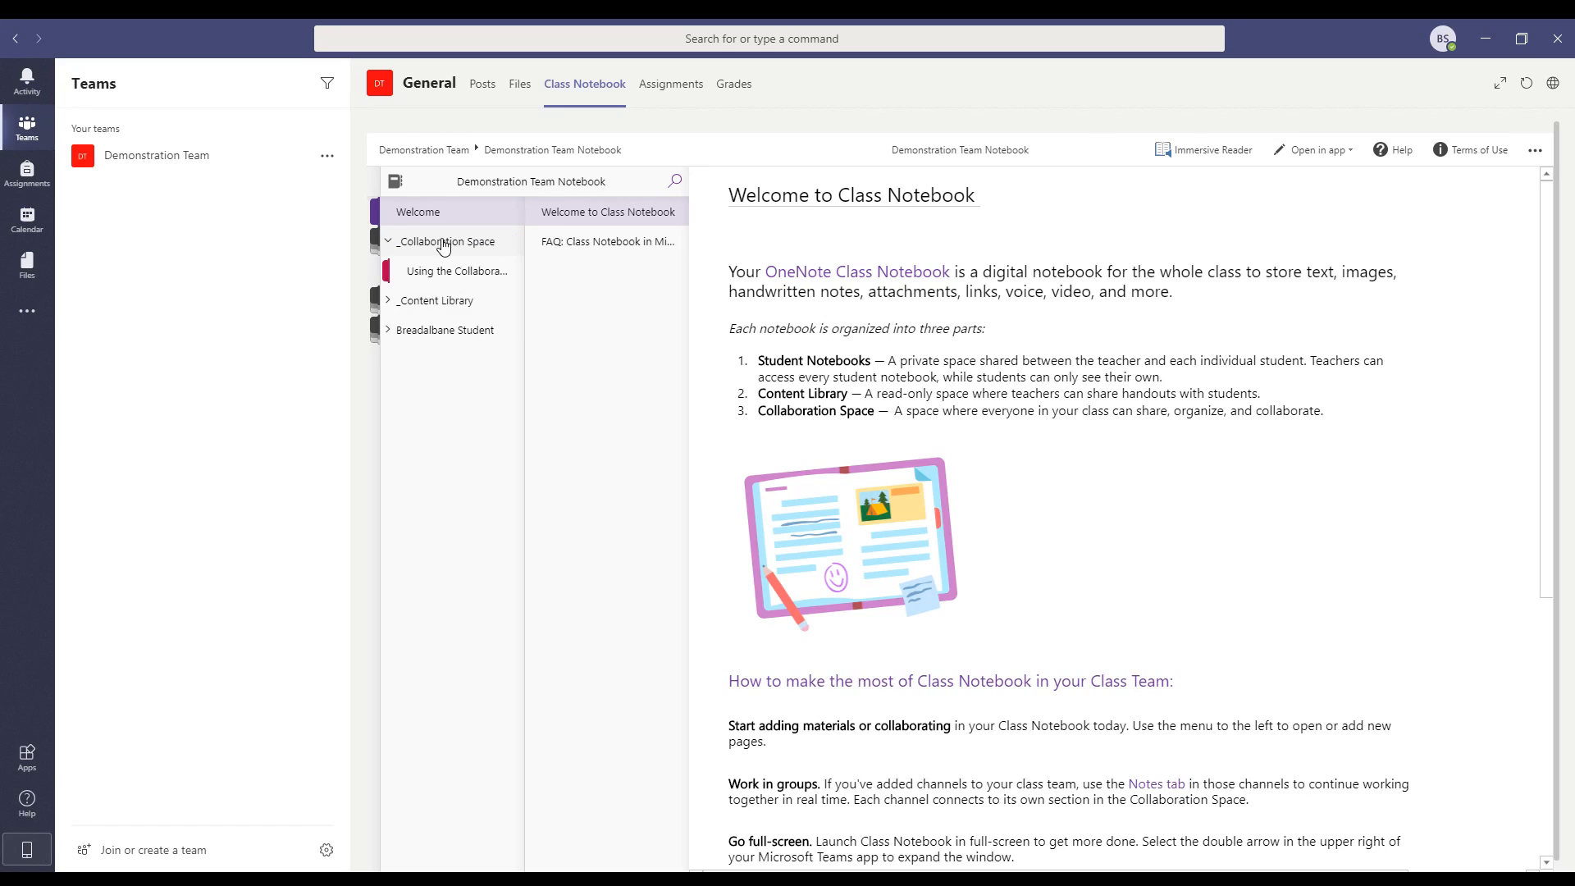
left_click(456, 271)
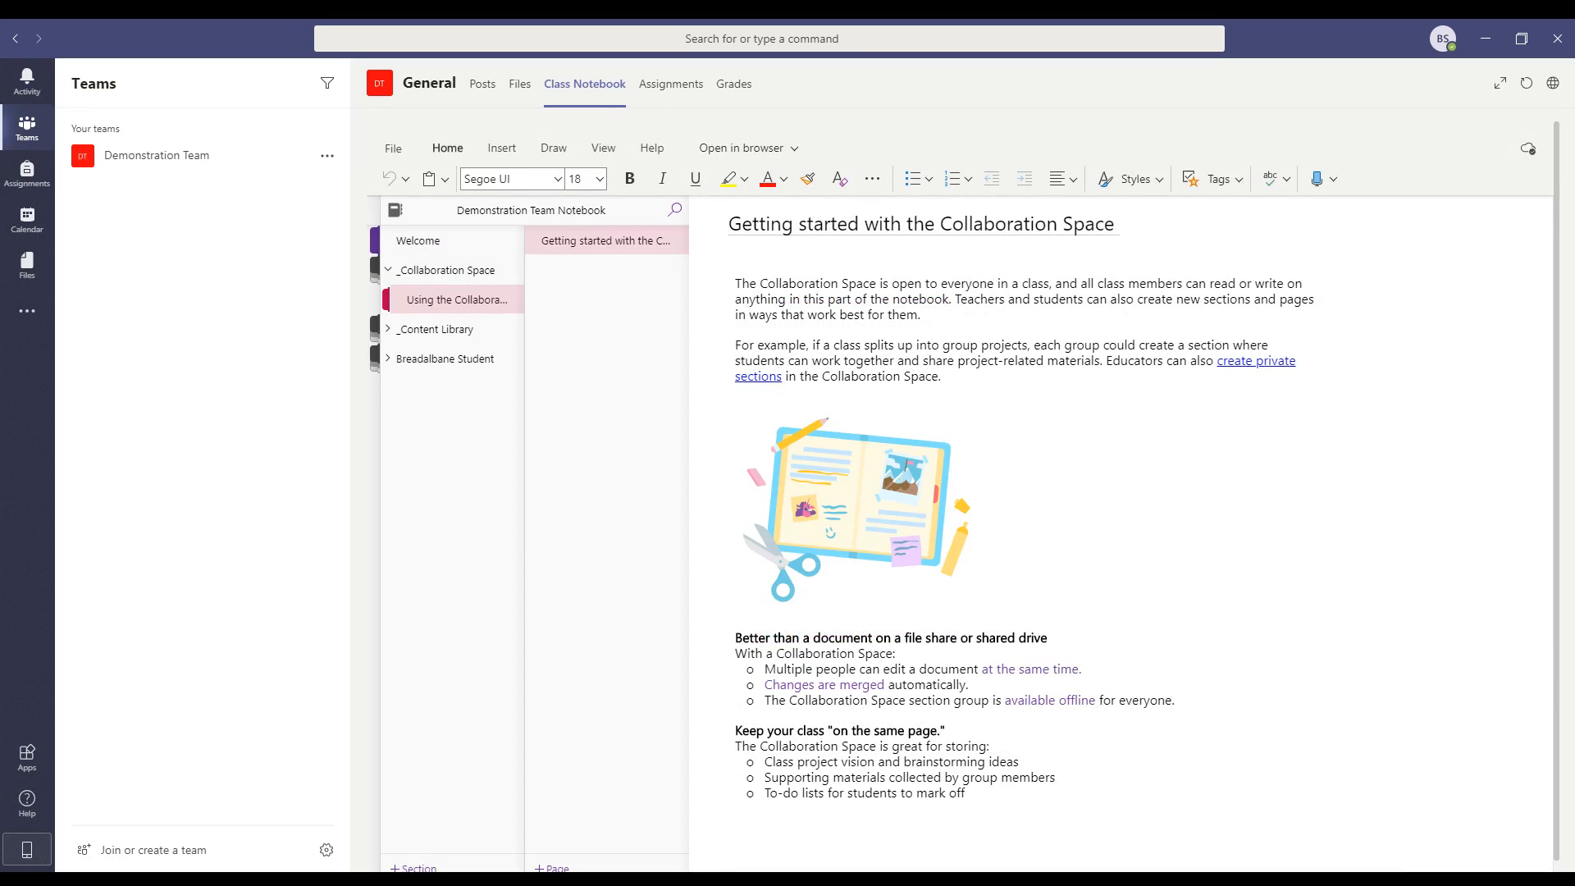
left_click(564, 868)
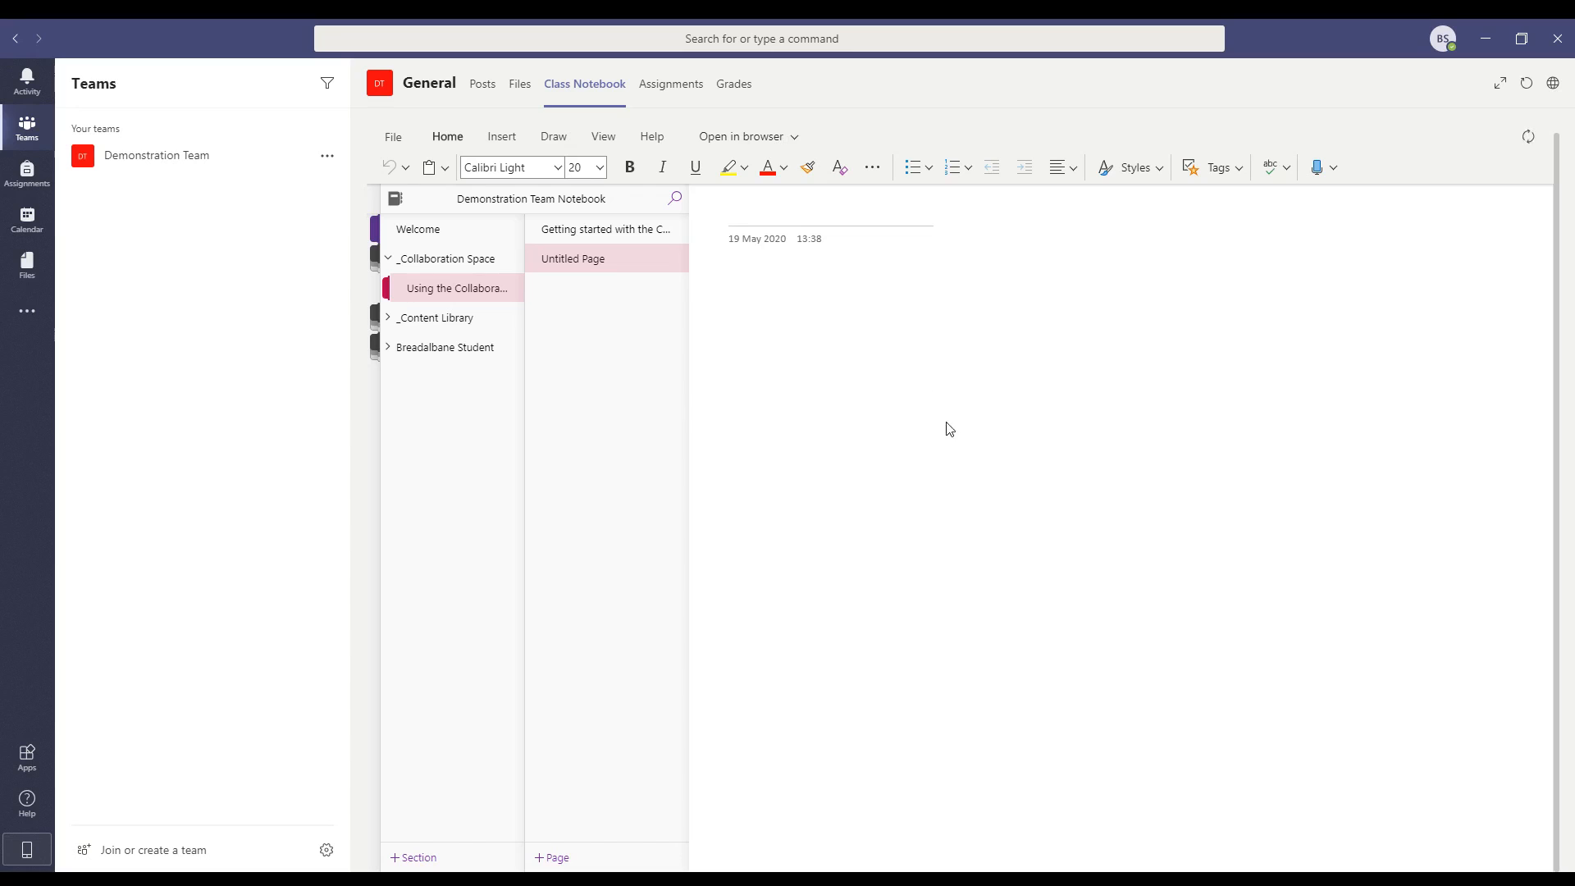
type("Example Page")
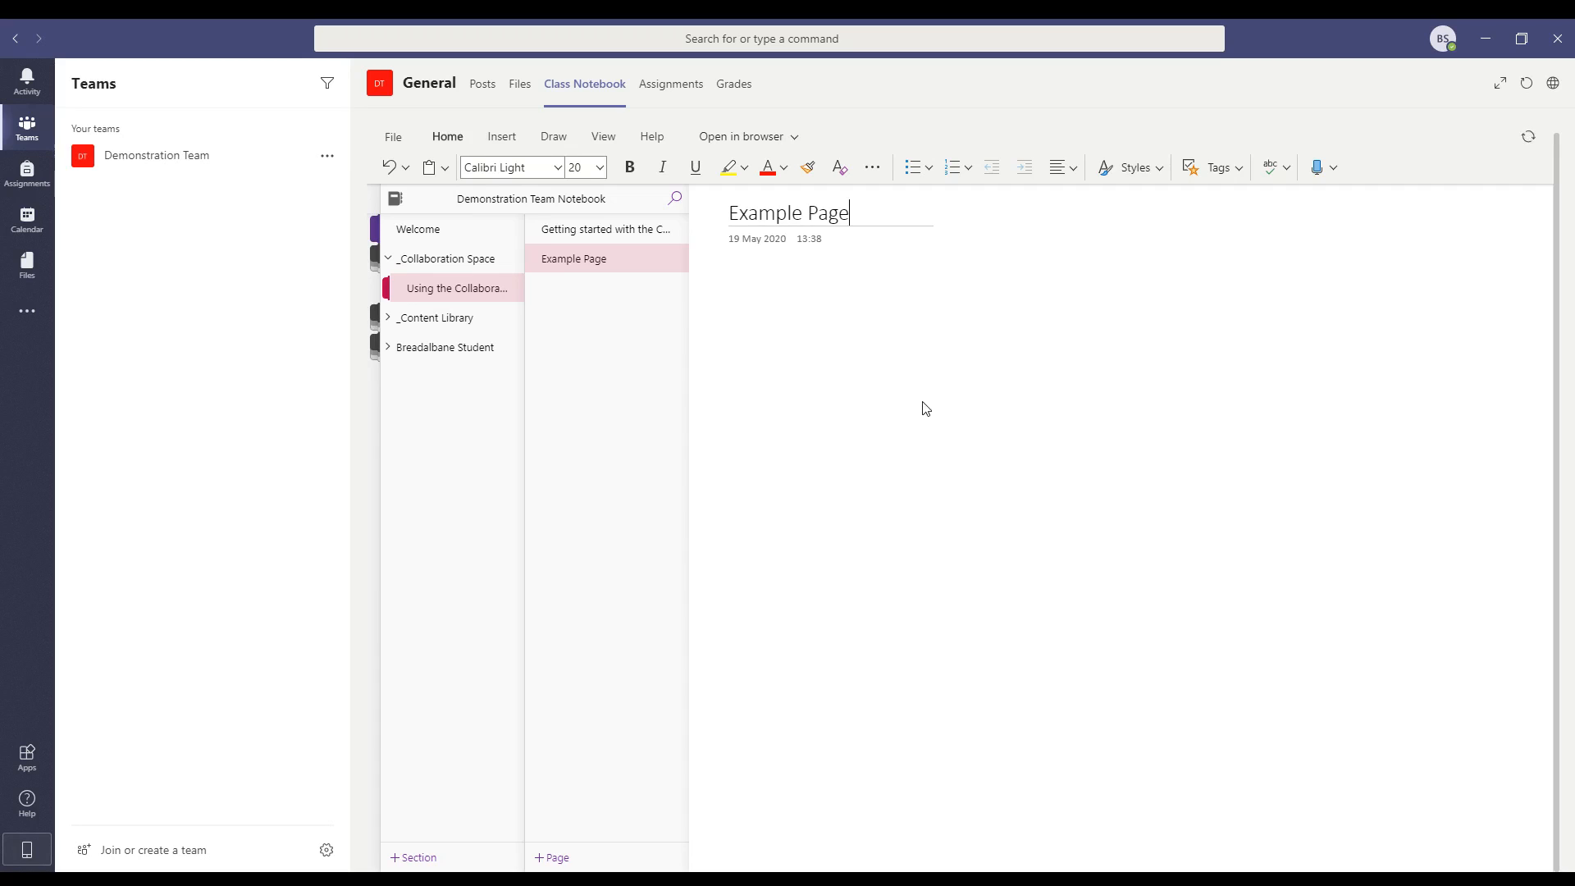
left_click(749, 295)
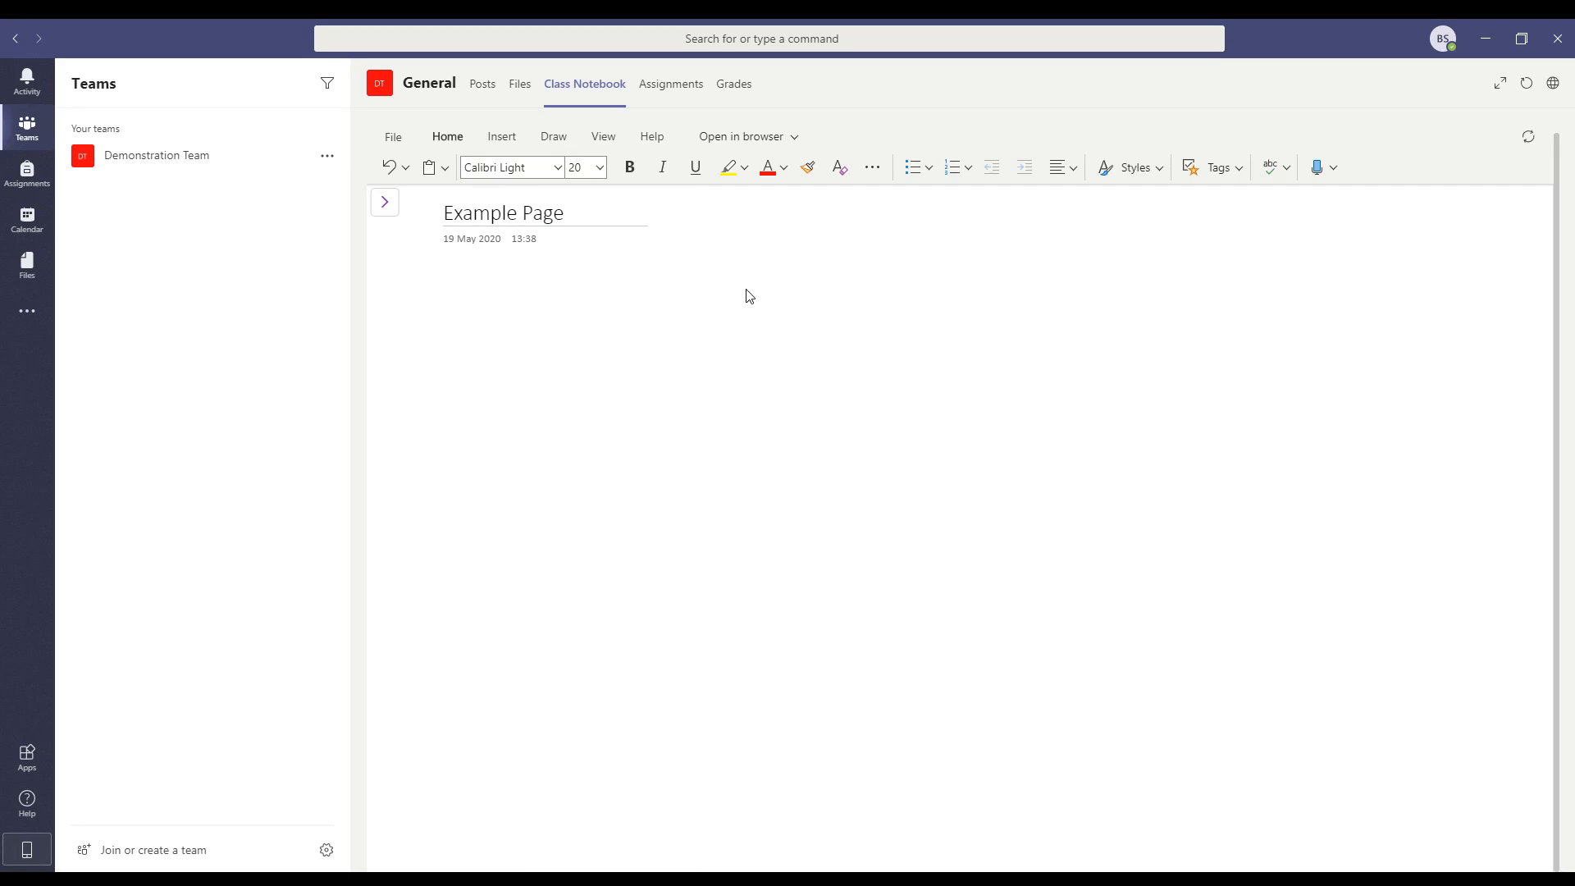
left_click(476, 293)
key("Return")
left_click(388, 207)
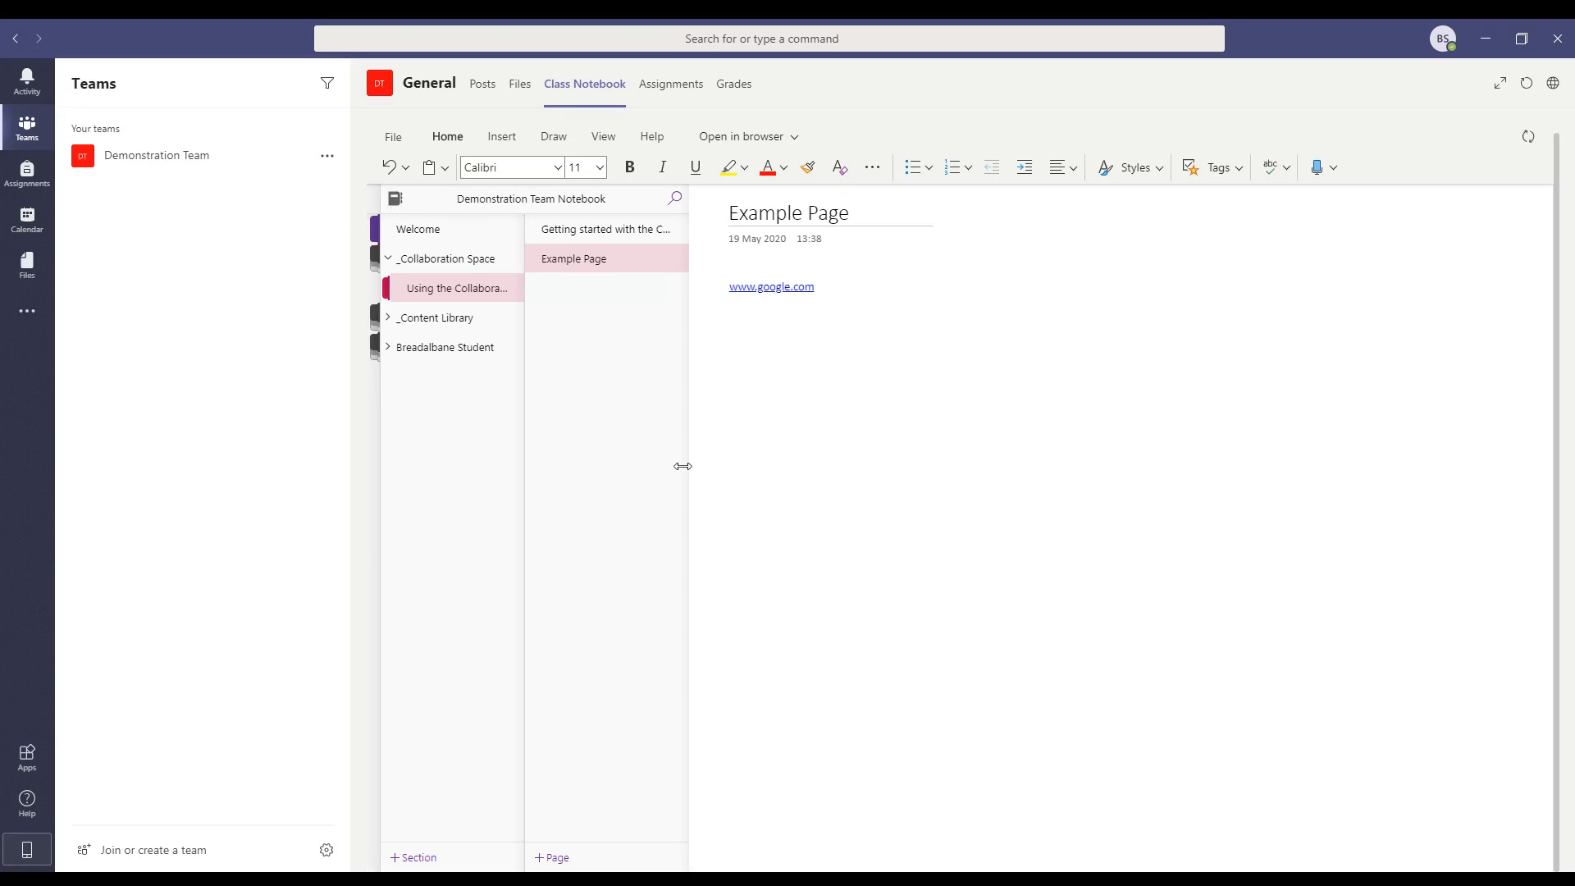
Step: Examine the Content Library's Using the Content Library section and compare it with the Using the Collaboration Space section
left_click(444, 320)
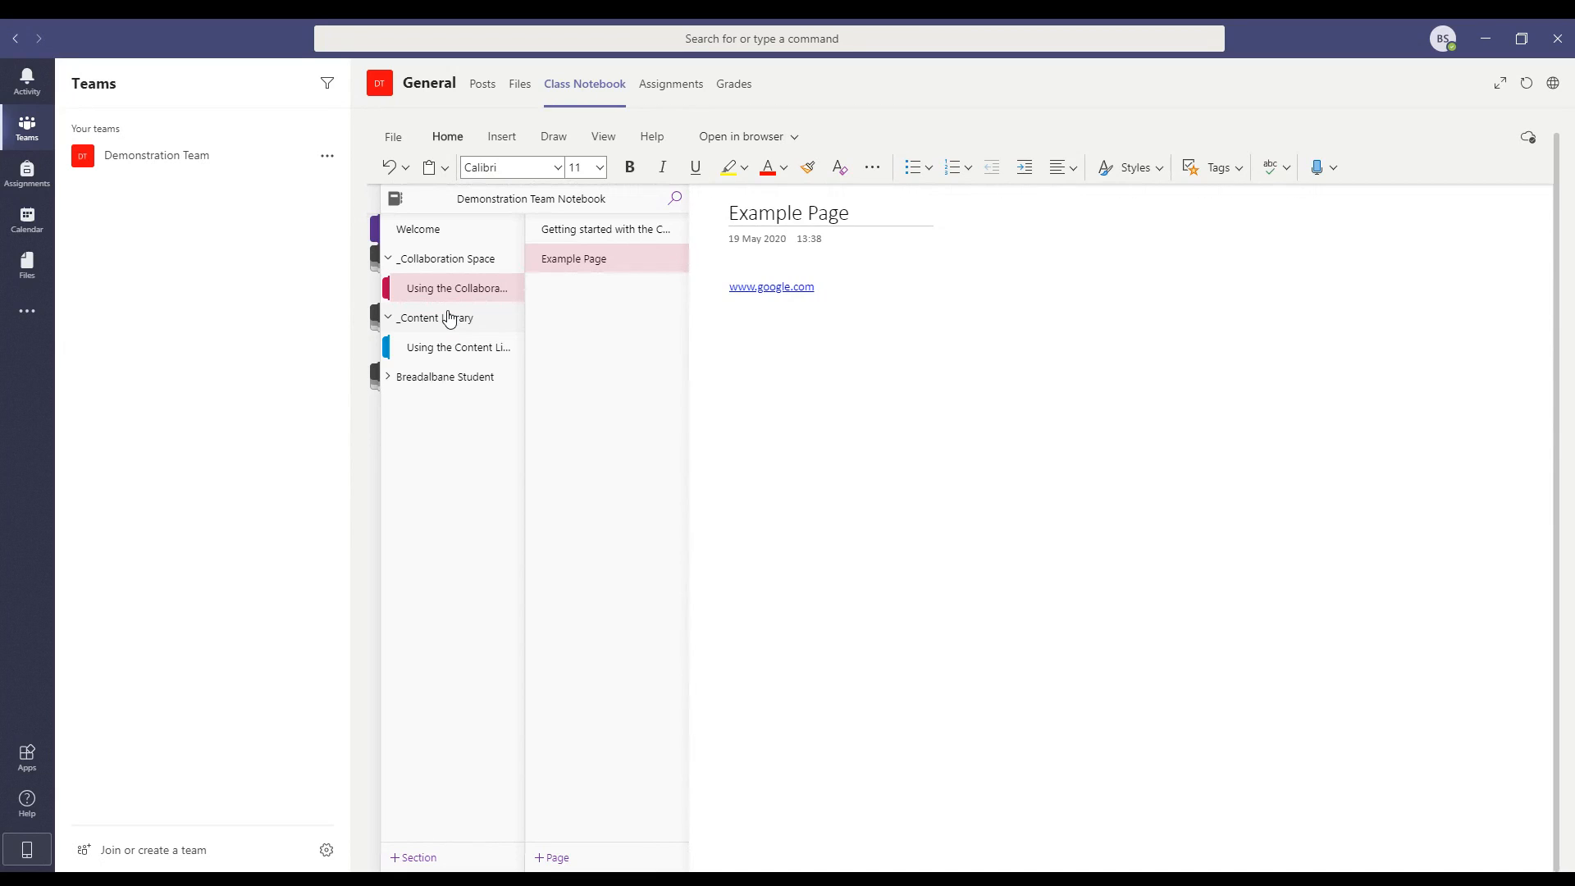
left_click(453, 354)
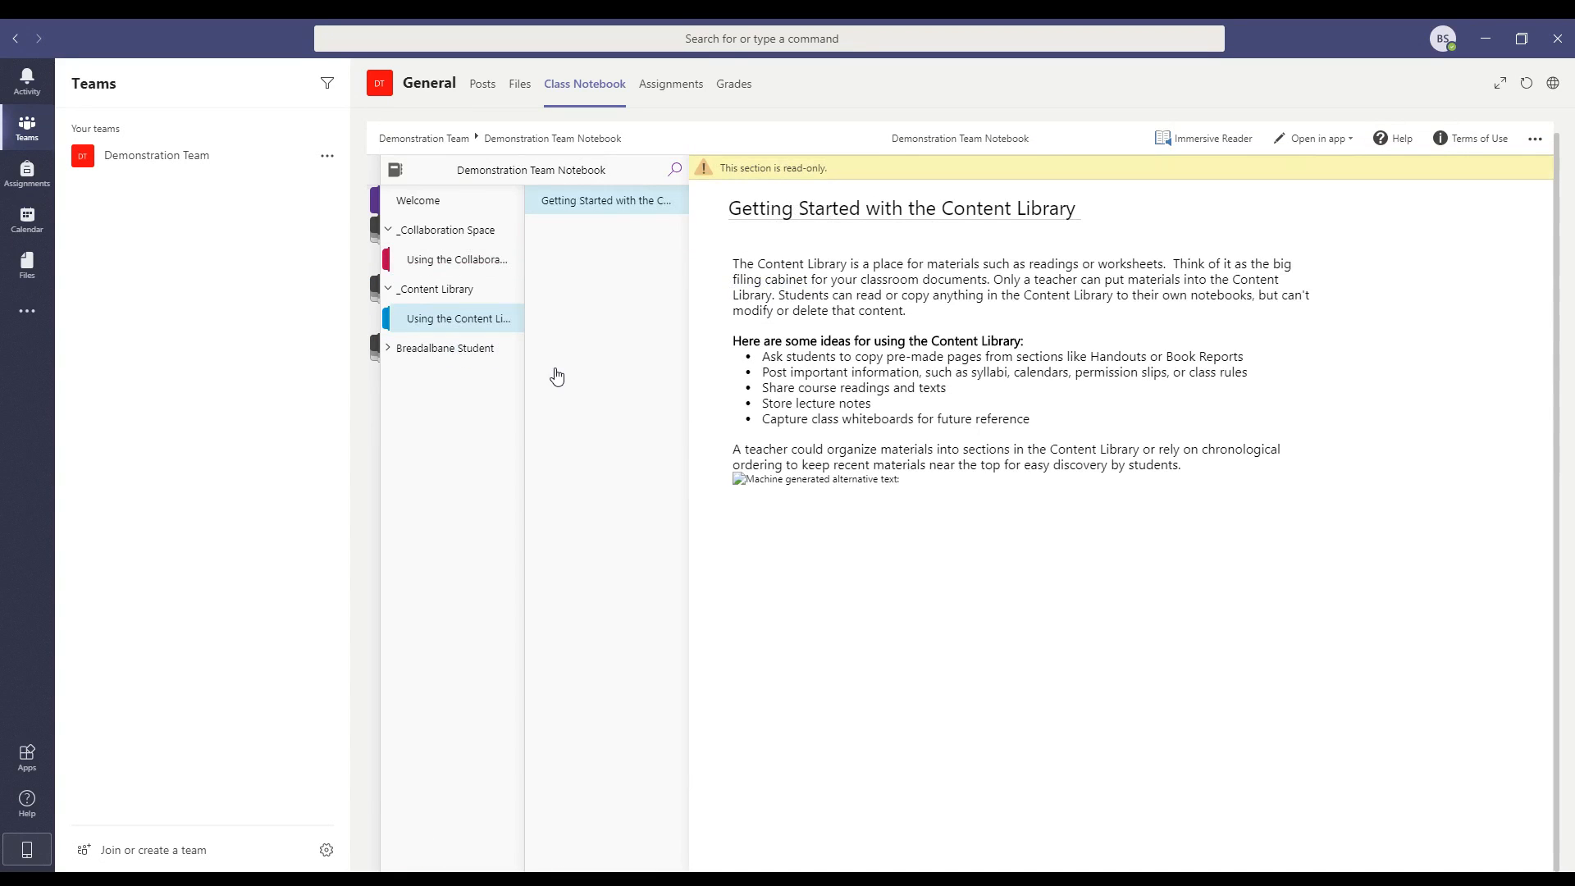
left_click(449, 260)
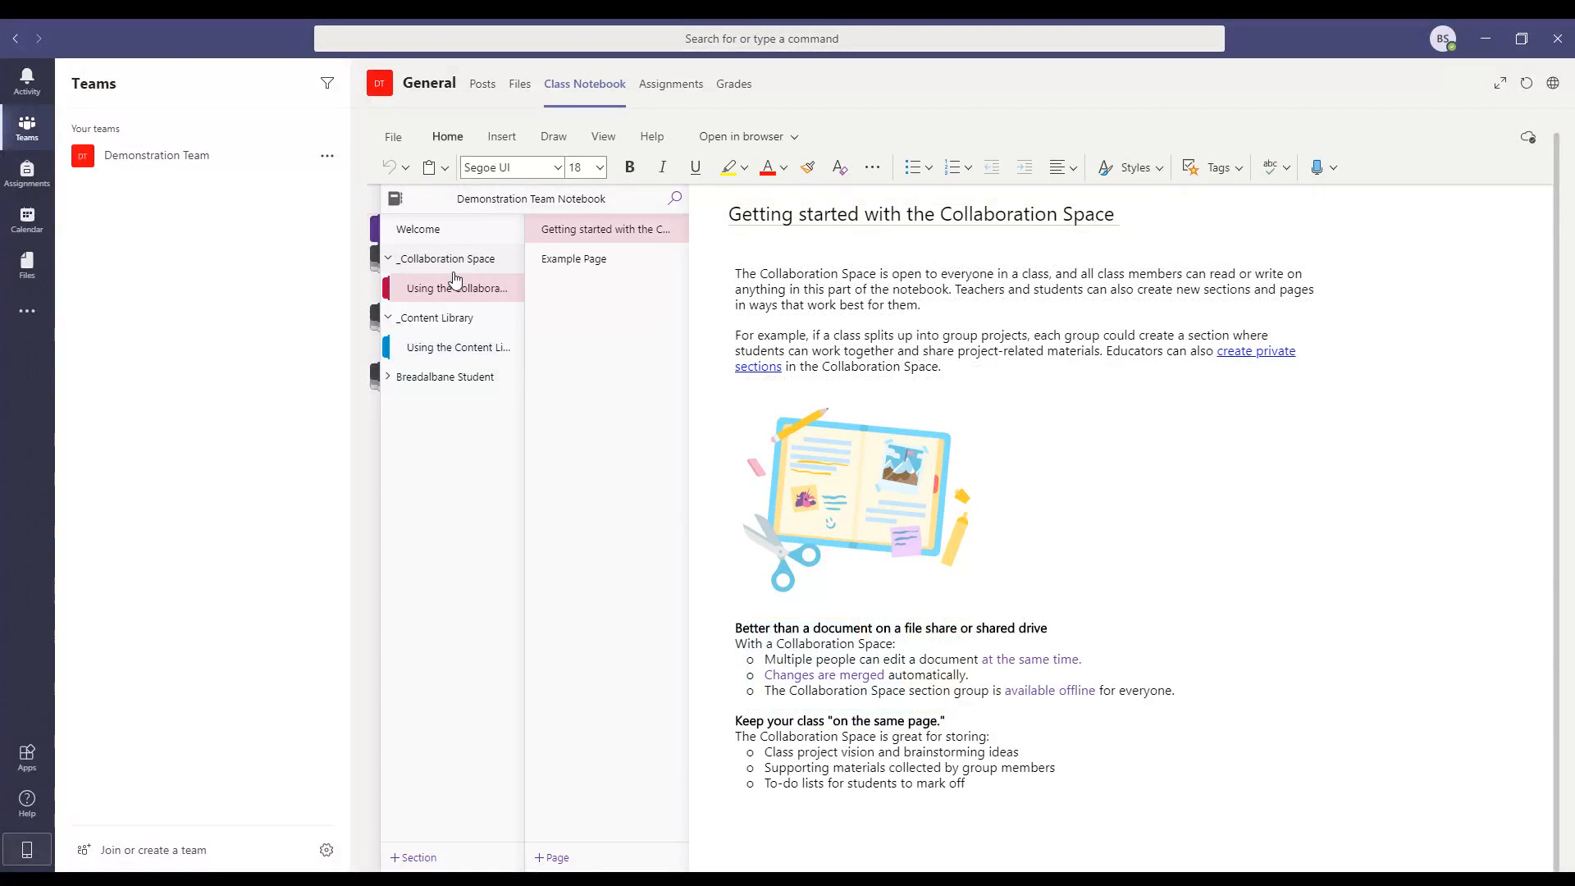
left_click(468, 348)
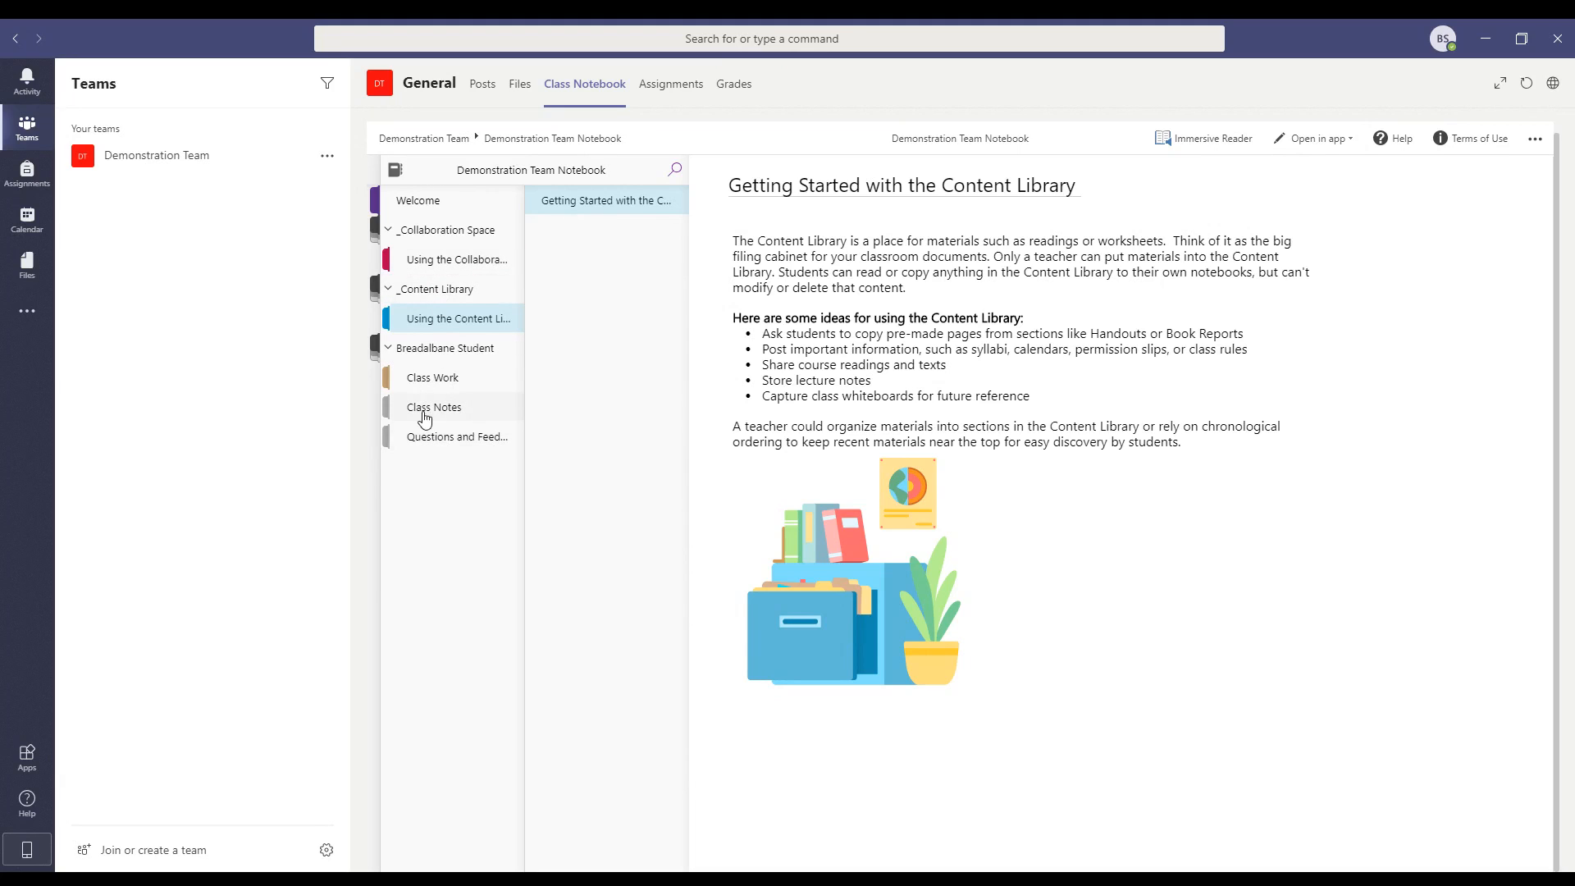
Step: Add a page titled "Page 2" to the Class Notes section of the student's own notebook
left_click(413, 378)
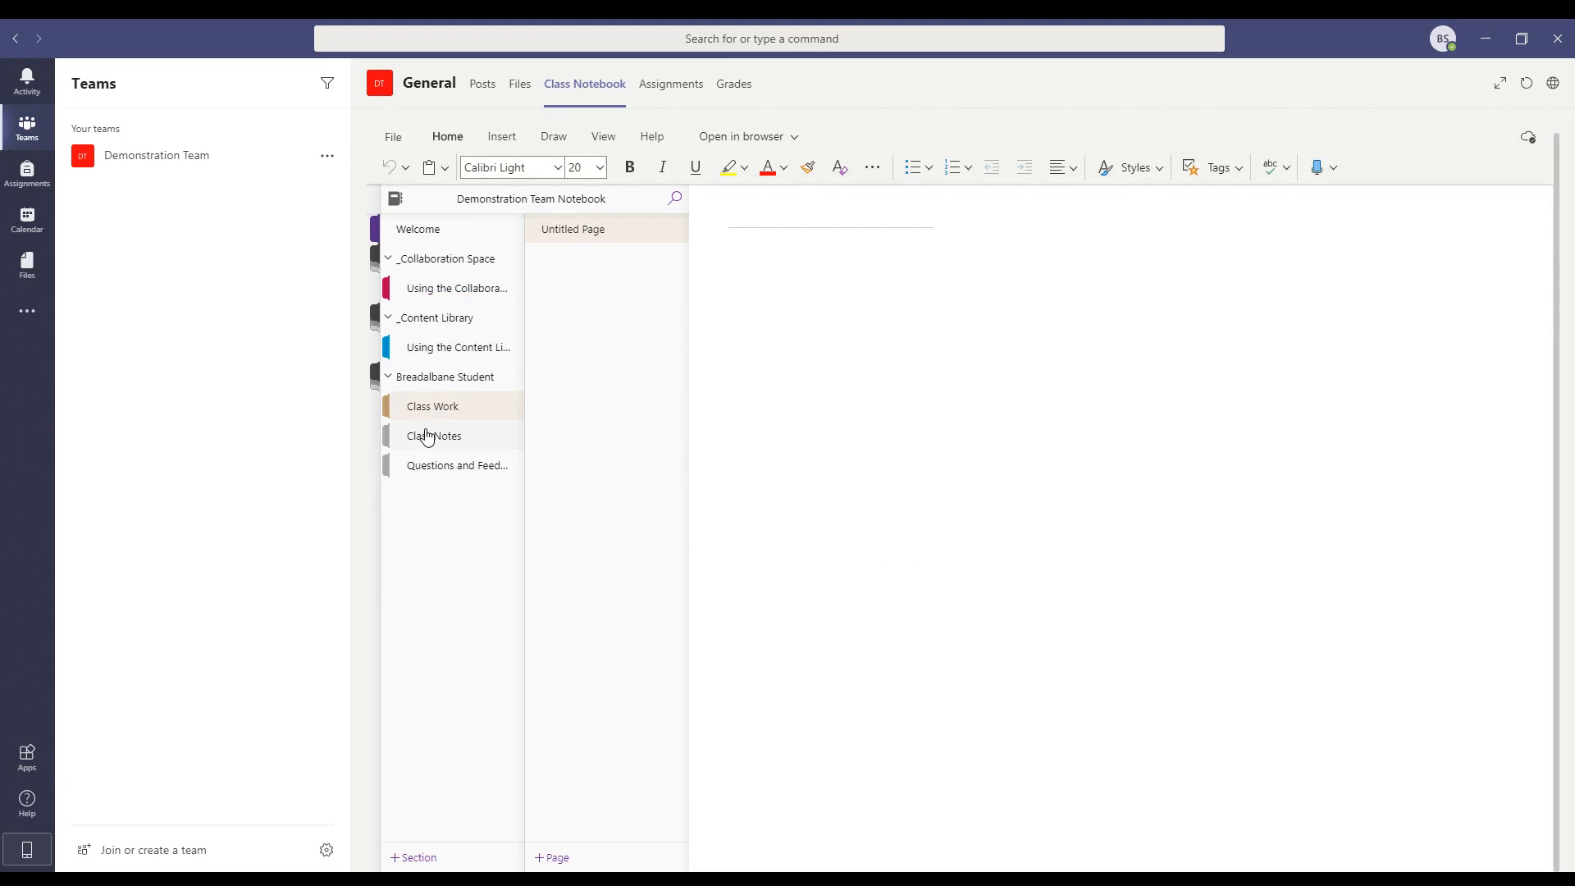
left_click(427, 435)
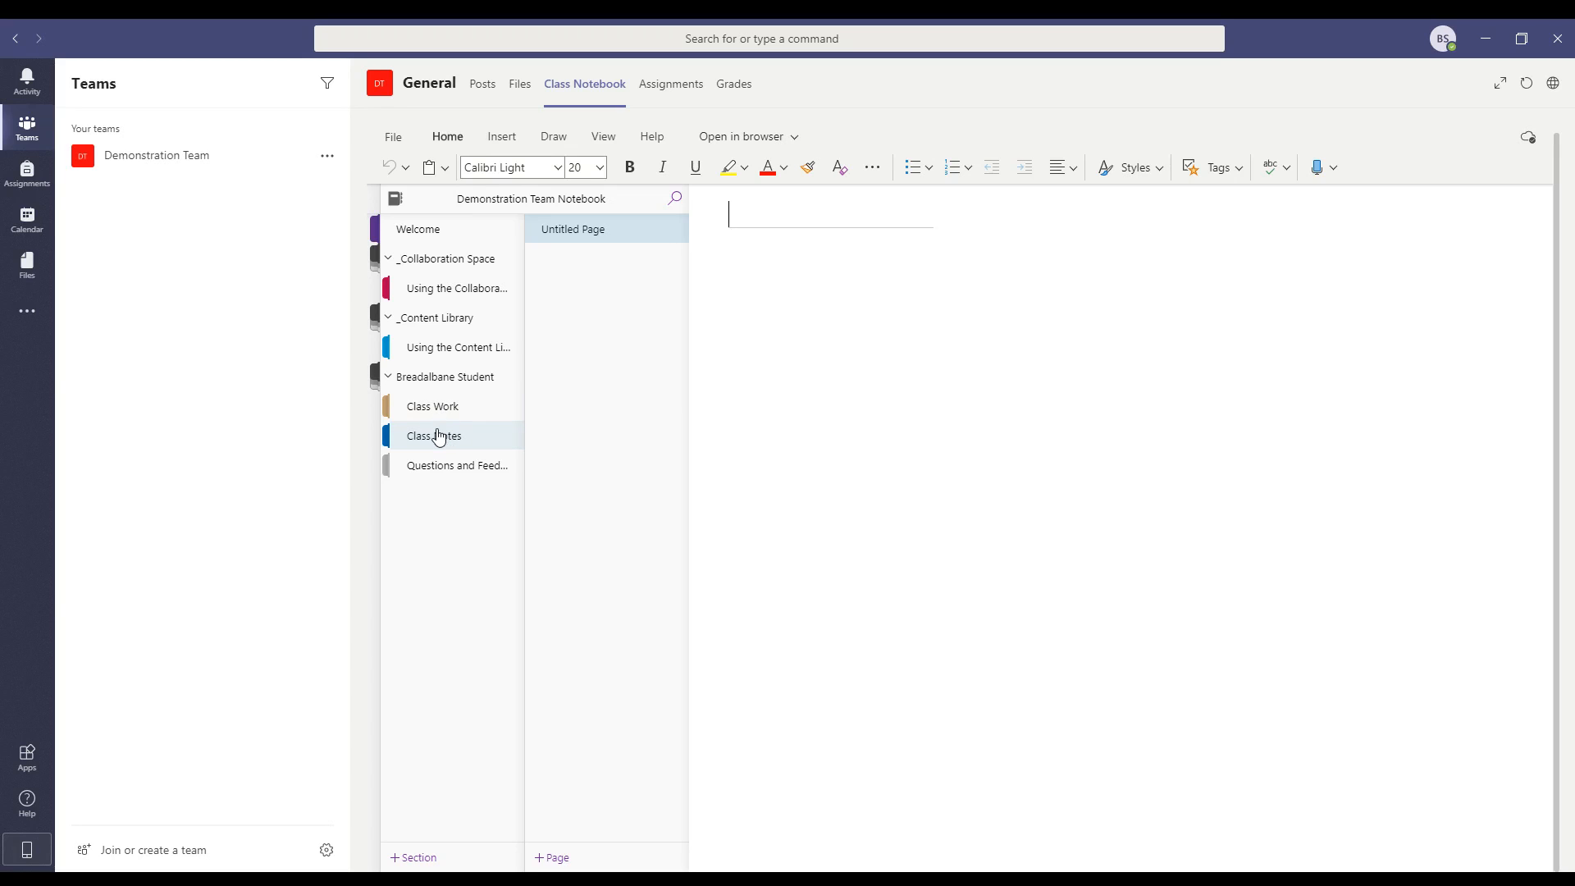
left_click(439, 437)
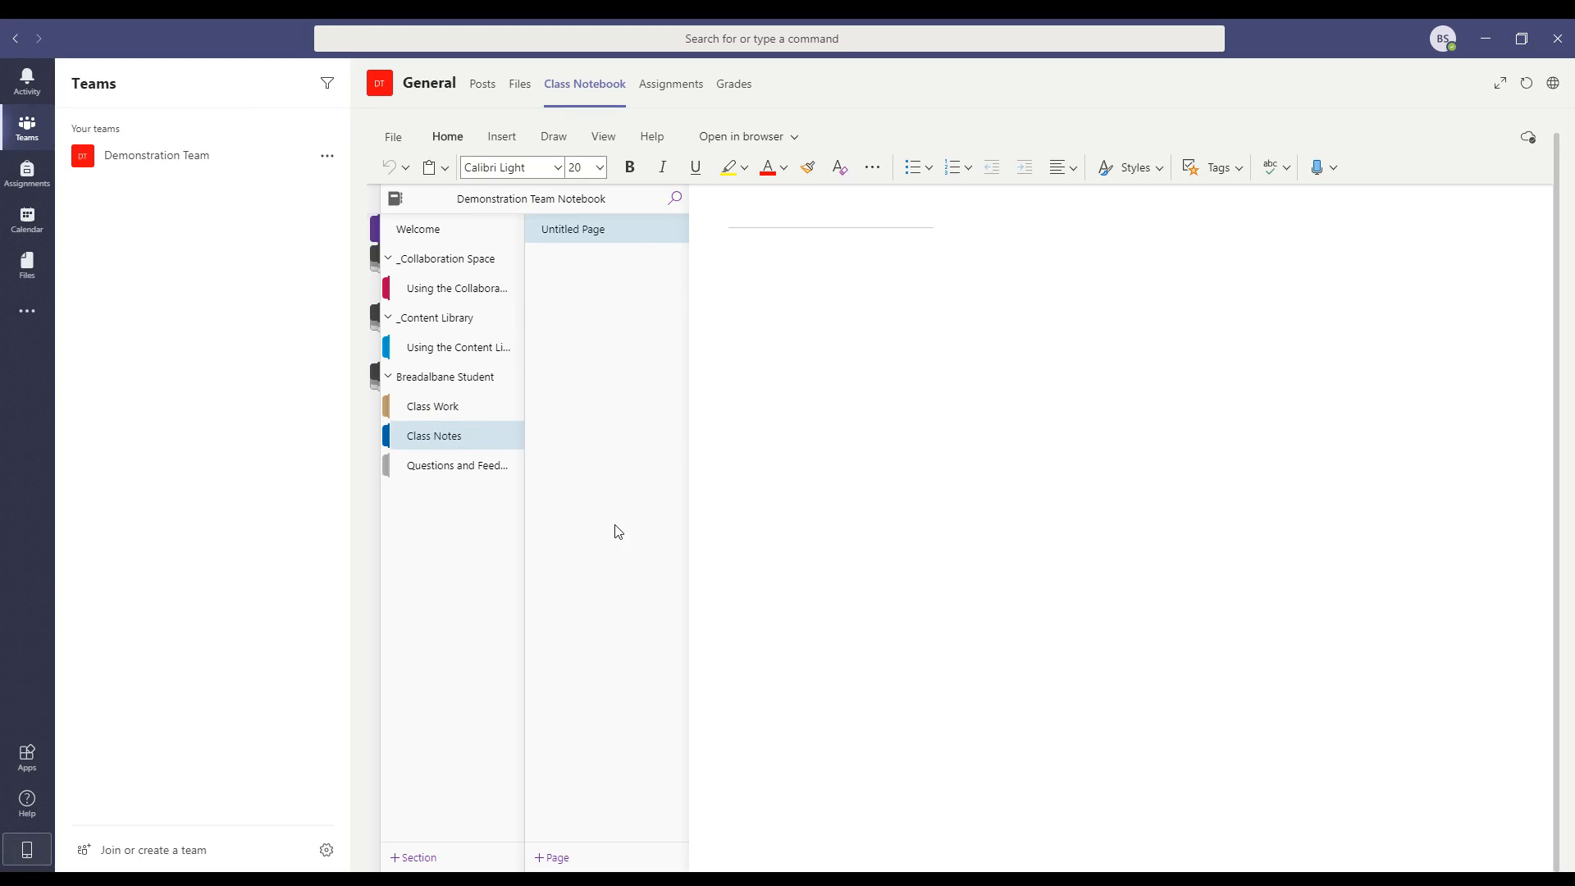
left_click(547, 863)
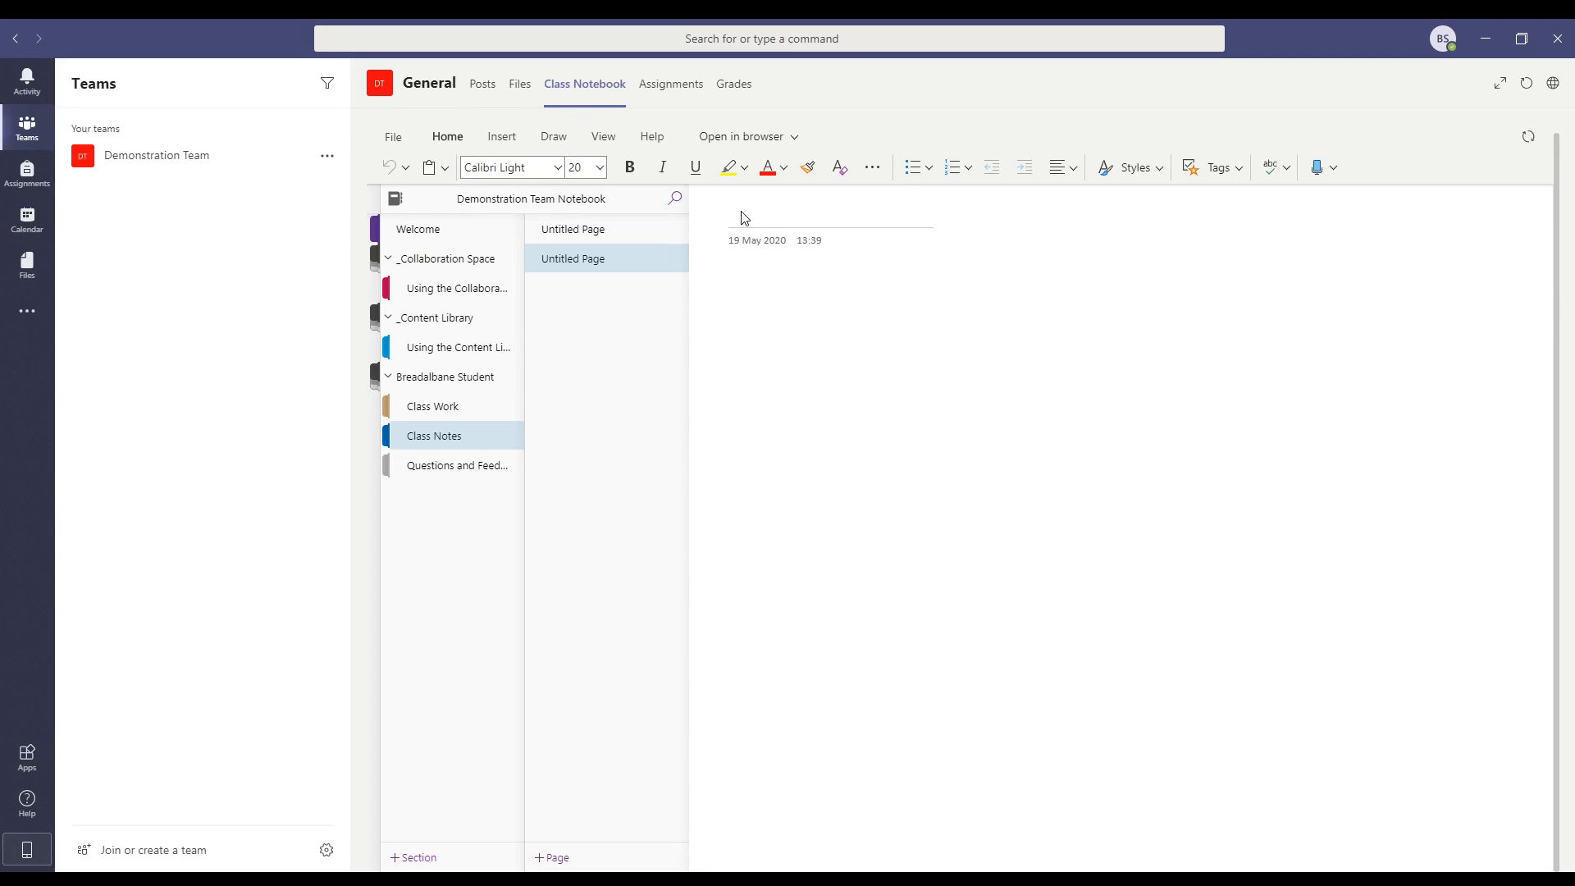
type("Page 2")
Step: Title the untitled Class Notes page "Page 1" and enter "Add text" in its body
left_click(611, 231)
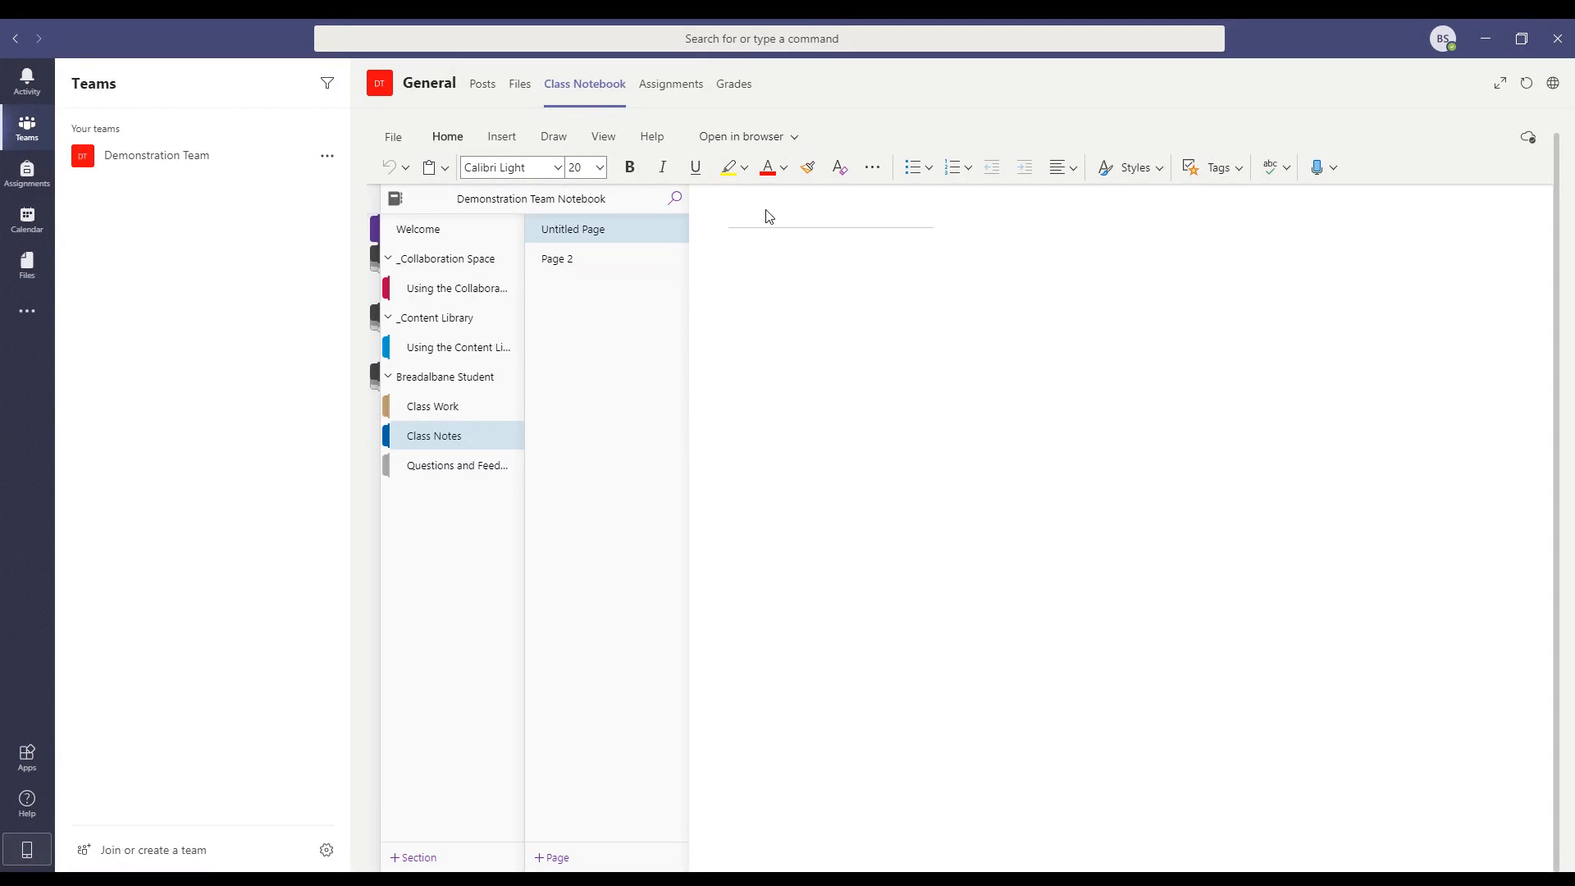
type("Page 1")
left_click(736, 281)
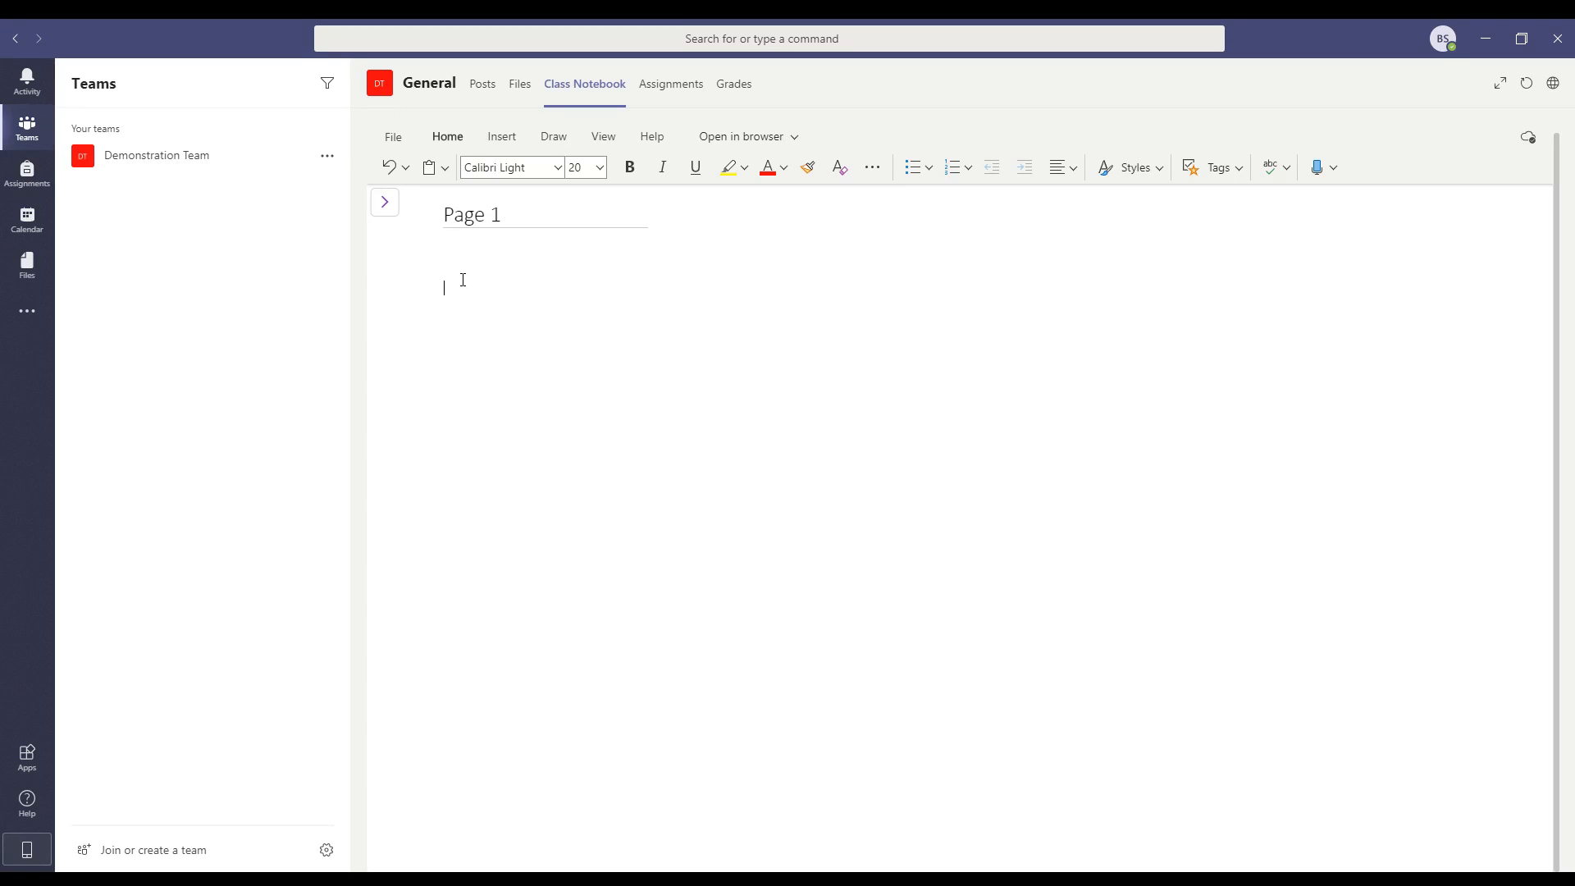
type("Add")
Step: Format the body text "Add text" in Britannic Bold, size 20, with red font colour and yellow highlighting
left_click_drag(444, 289, 488, 291)
left_click(559, 168)
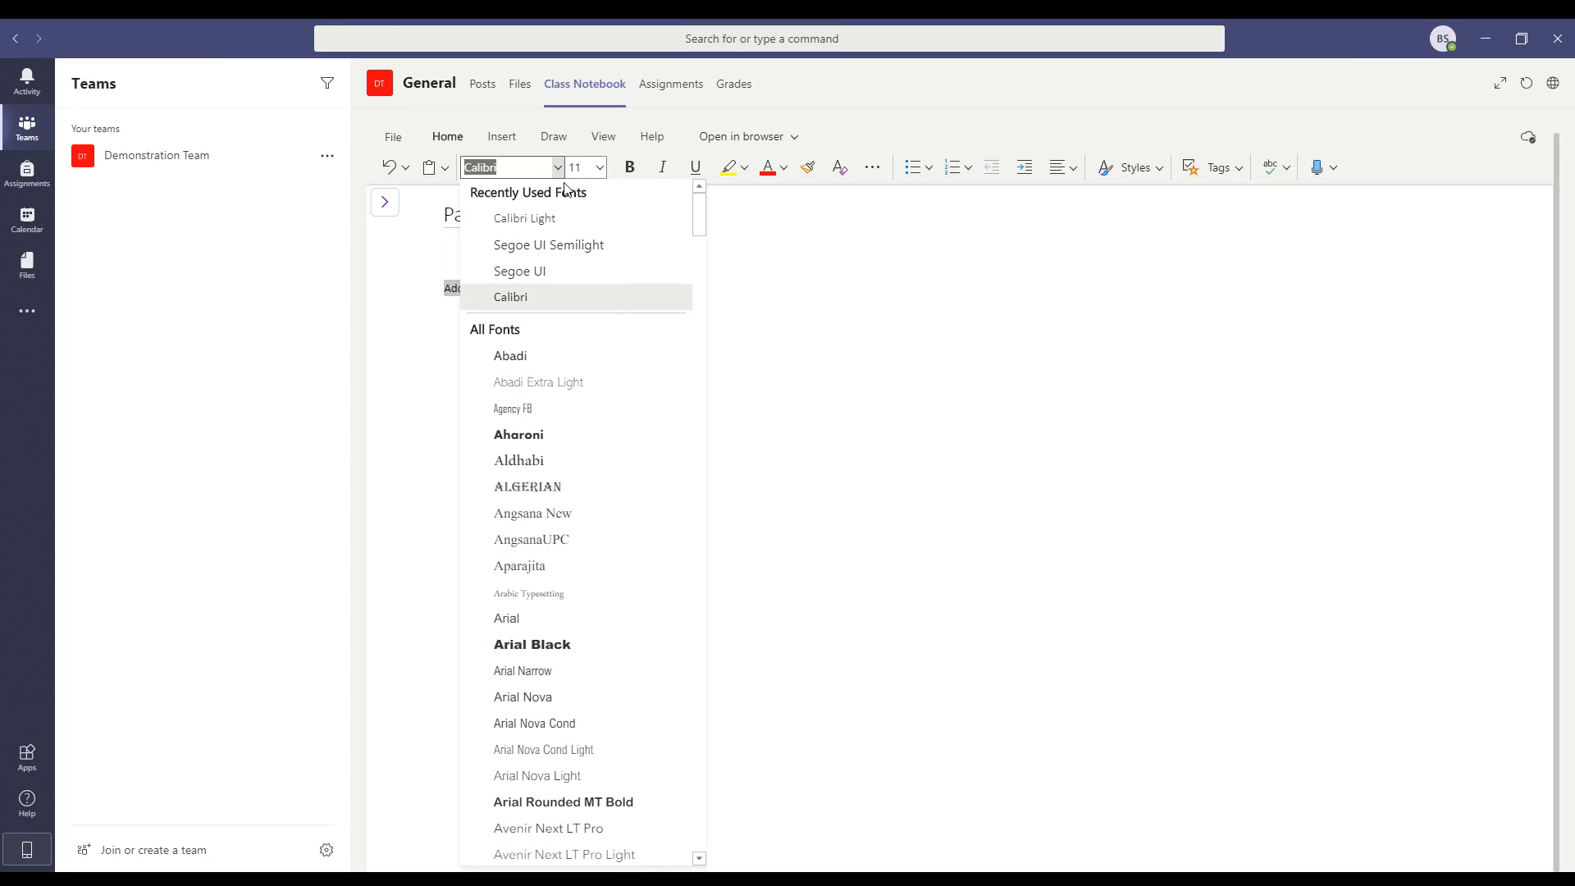
scroll(558, 472, "down", 10)
scroll(562, 476, "down", 3)
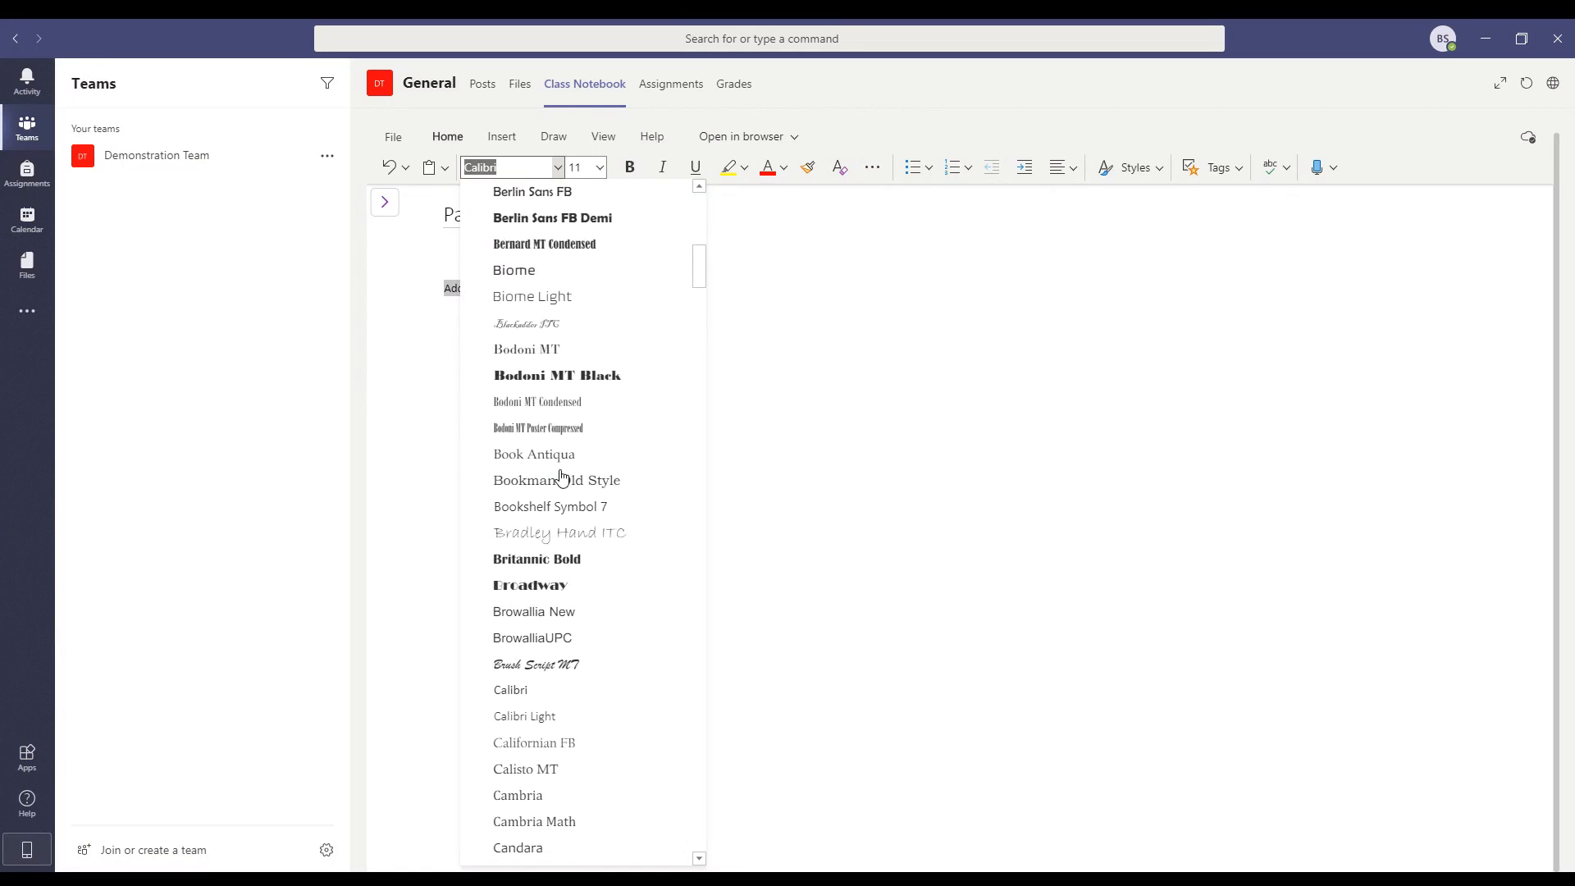
left_click(545, 398)
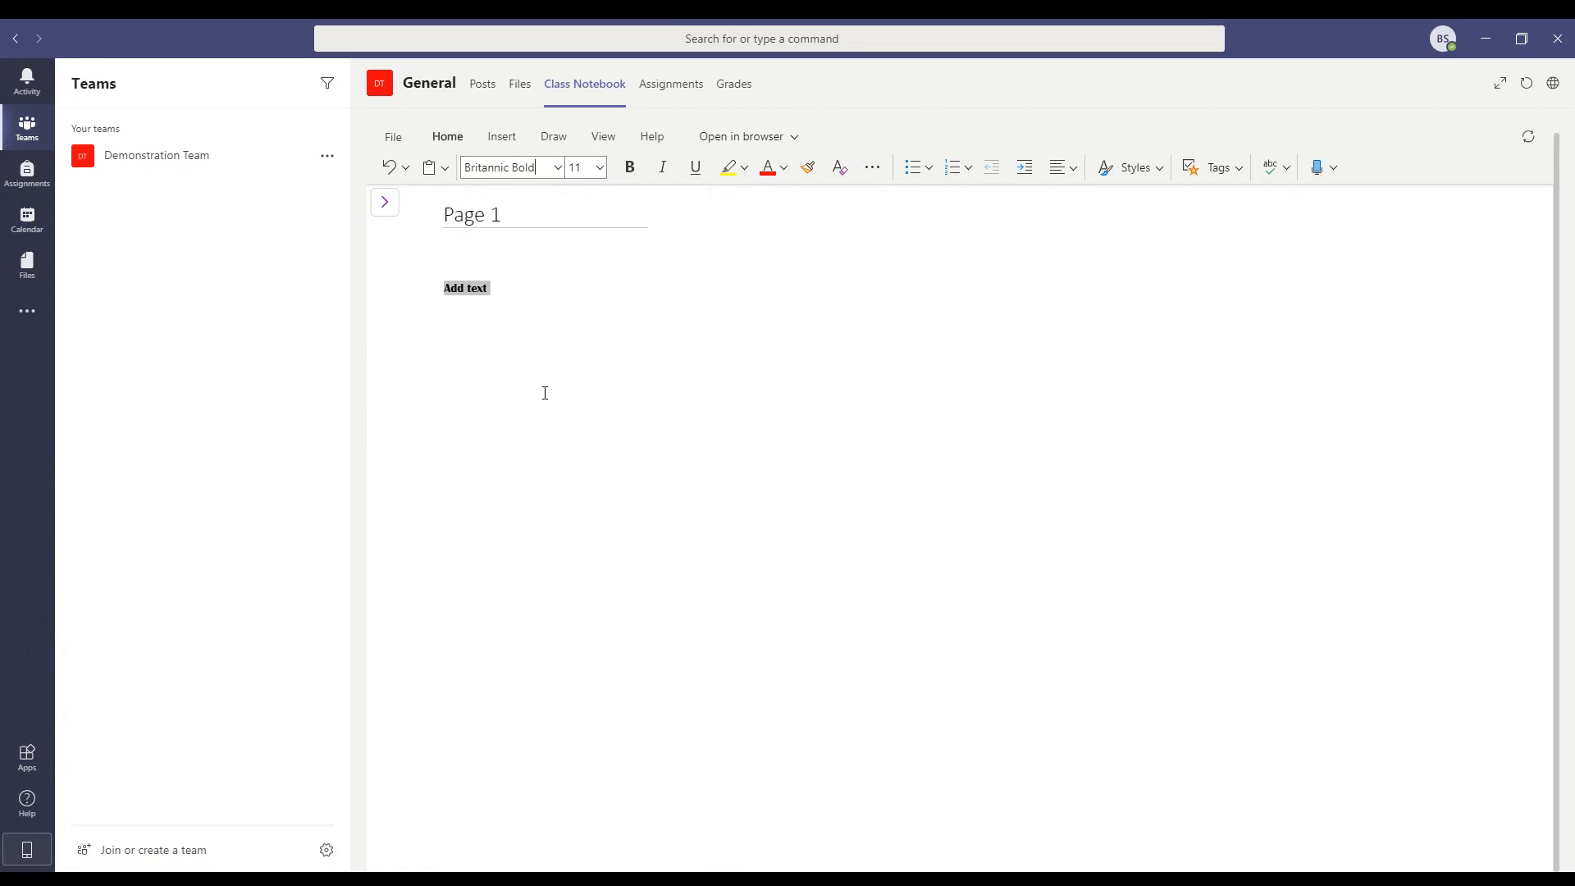
left_click(601, 168)
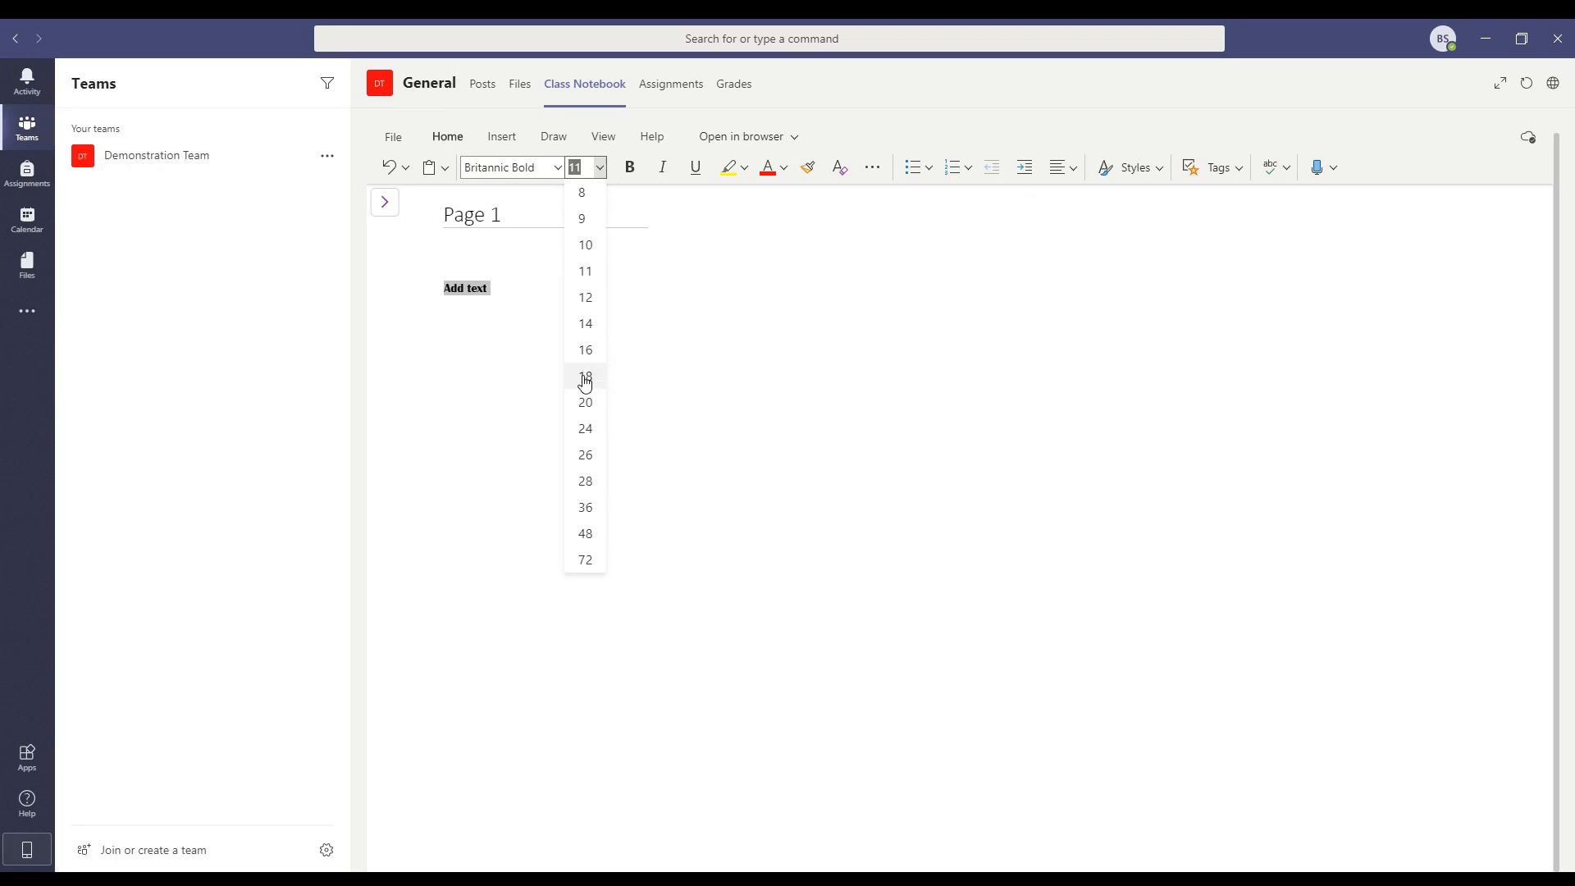
left_click(585, 400)
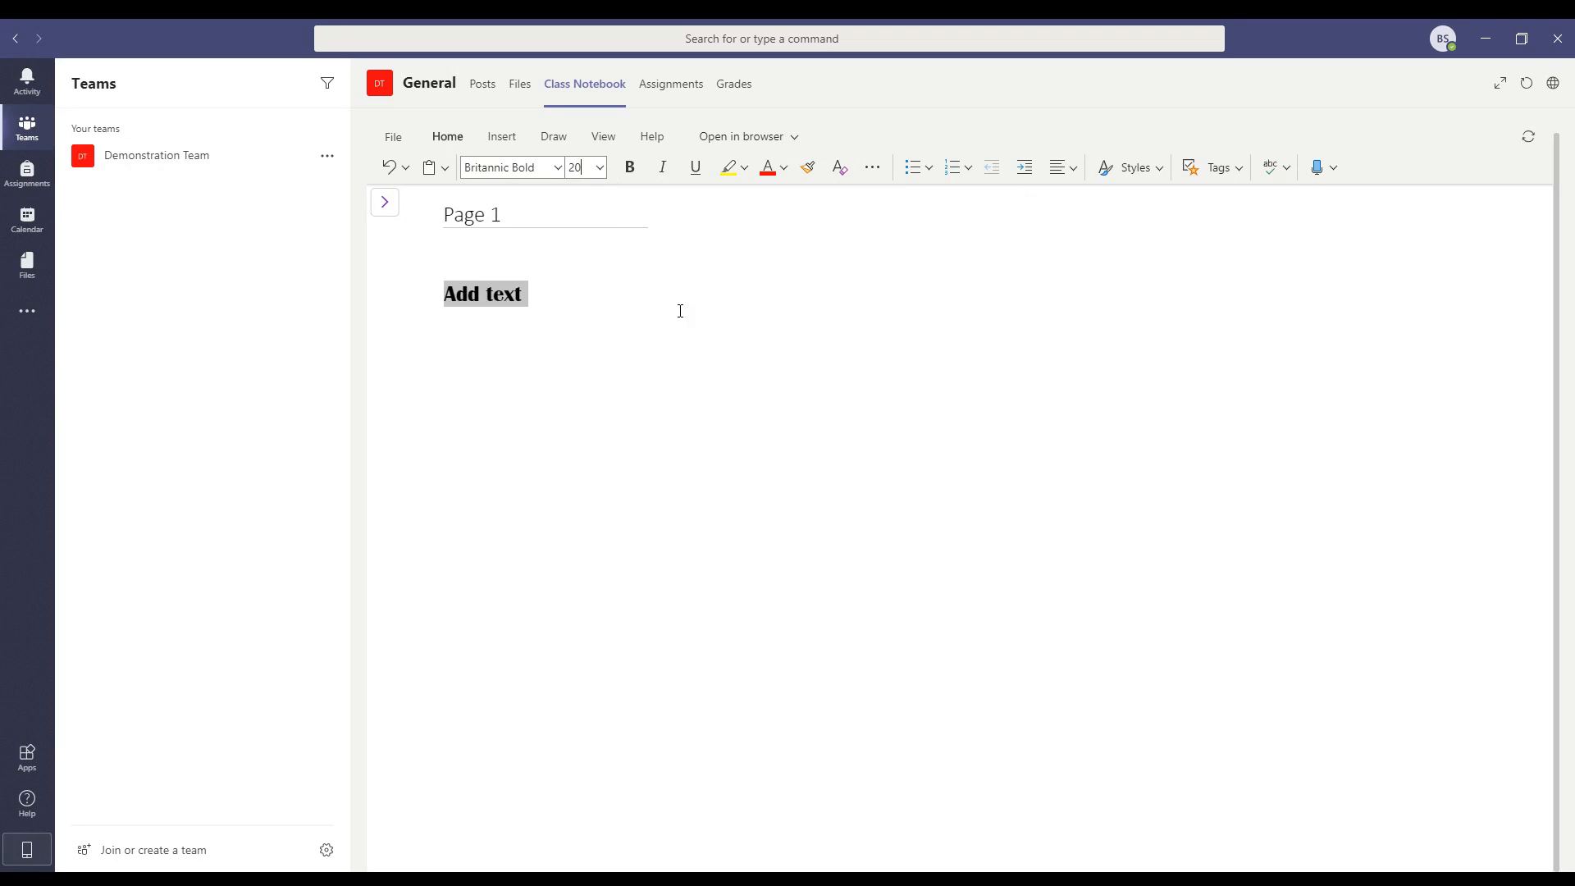
left_click(769, 169)
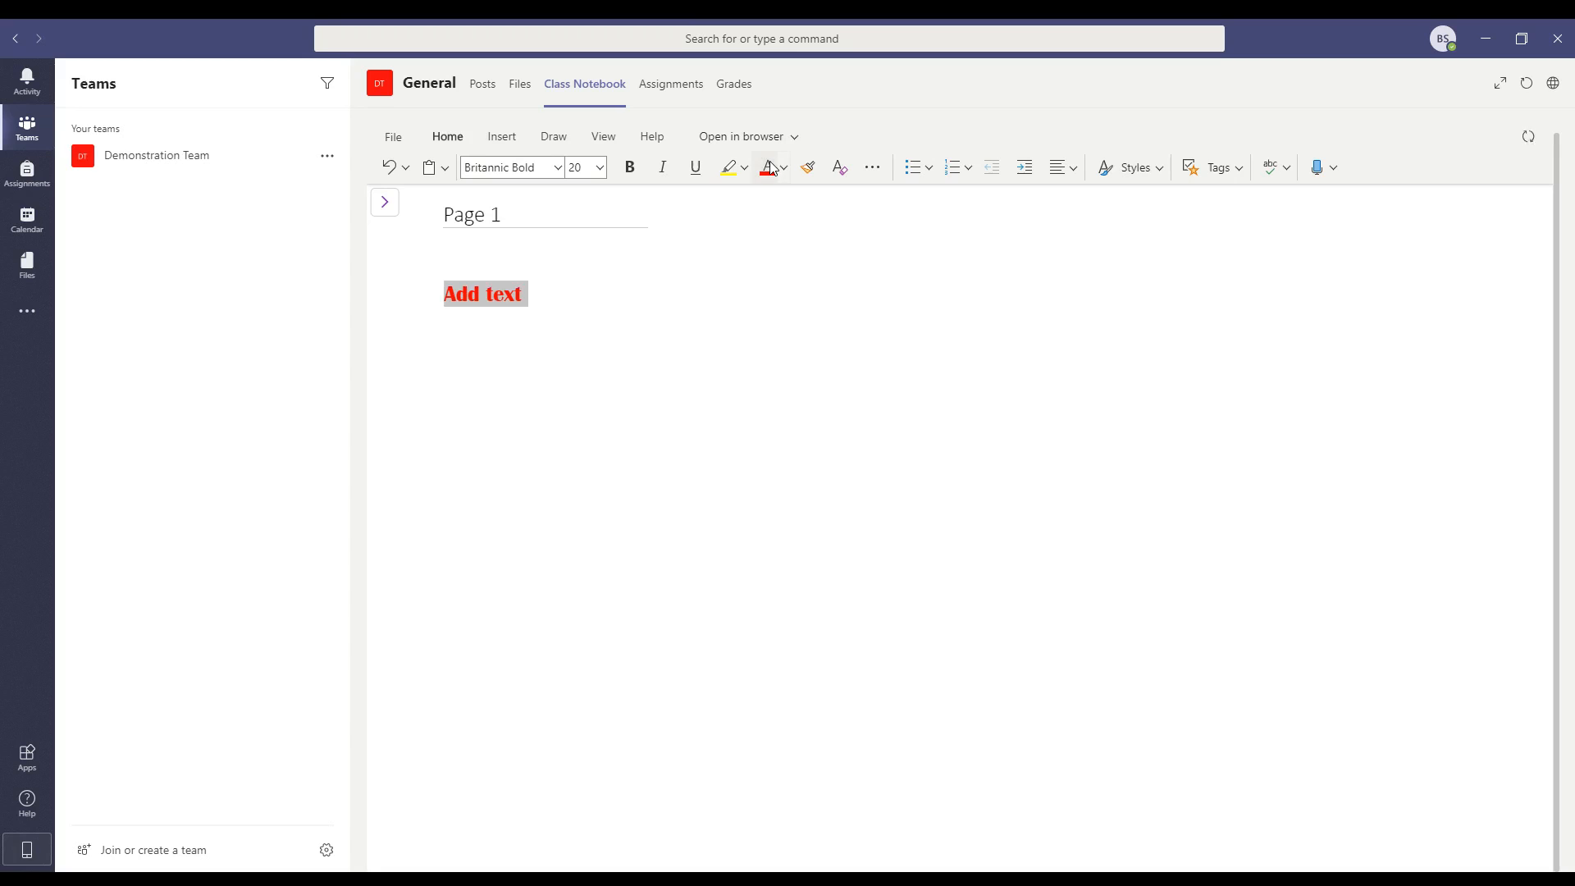
left_click(729, 167)
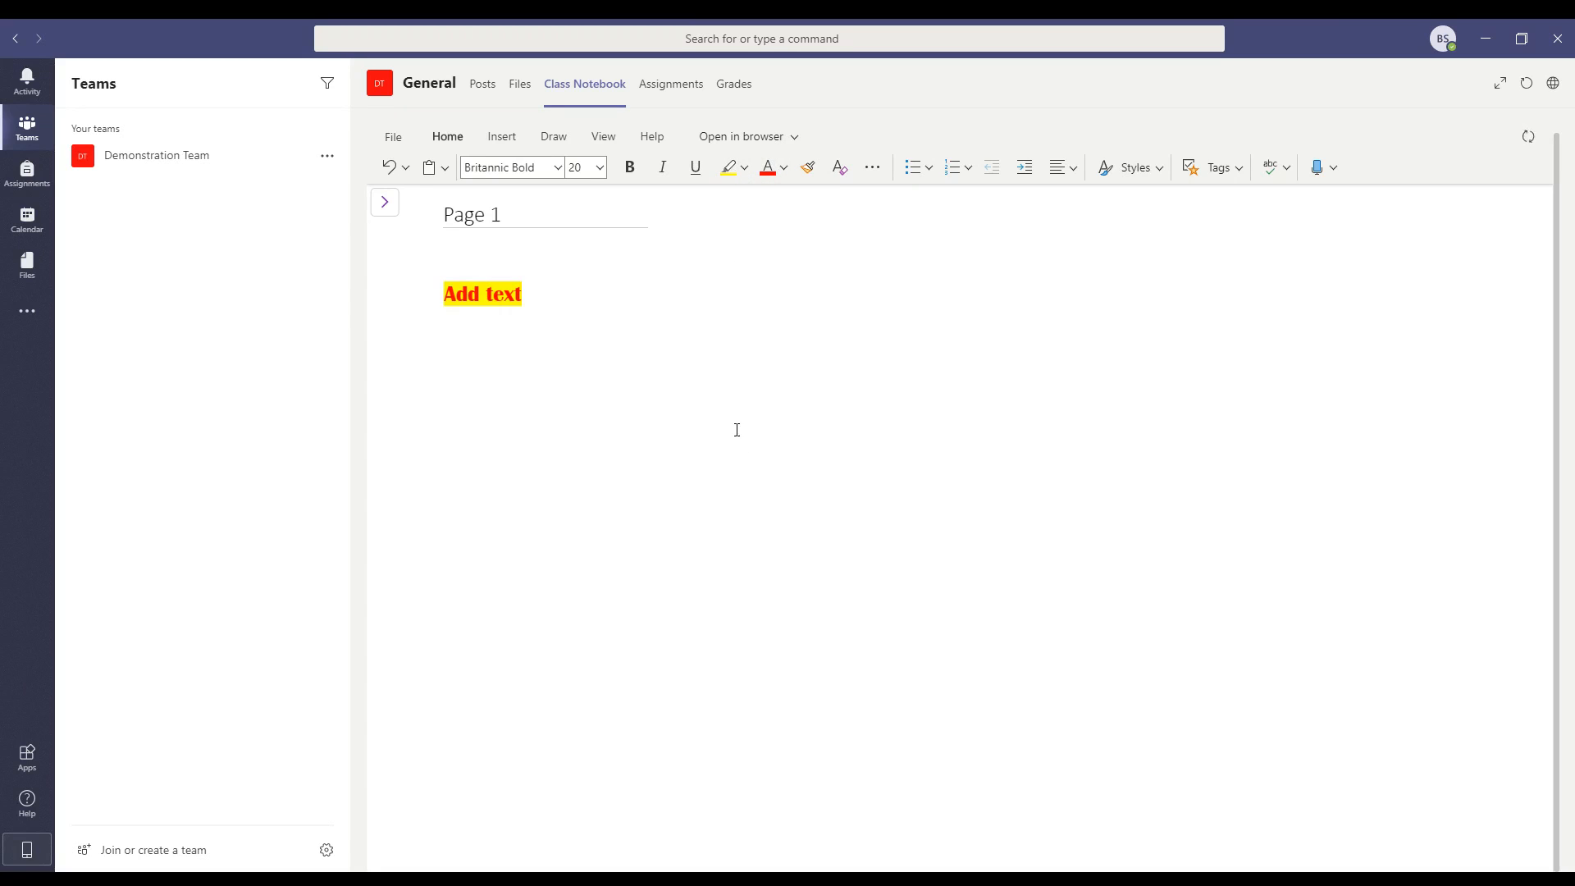
Step: Insert a file printout of Command Words.pdf from the desktop folder 2020 HBM into a new text container beside "Add text" on Page 1
left_click(792, 337)
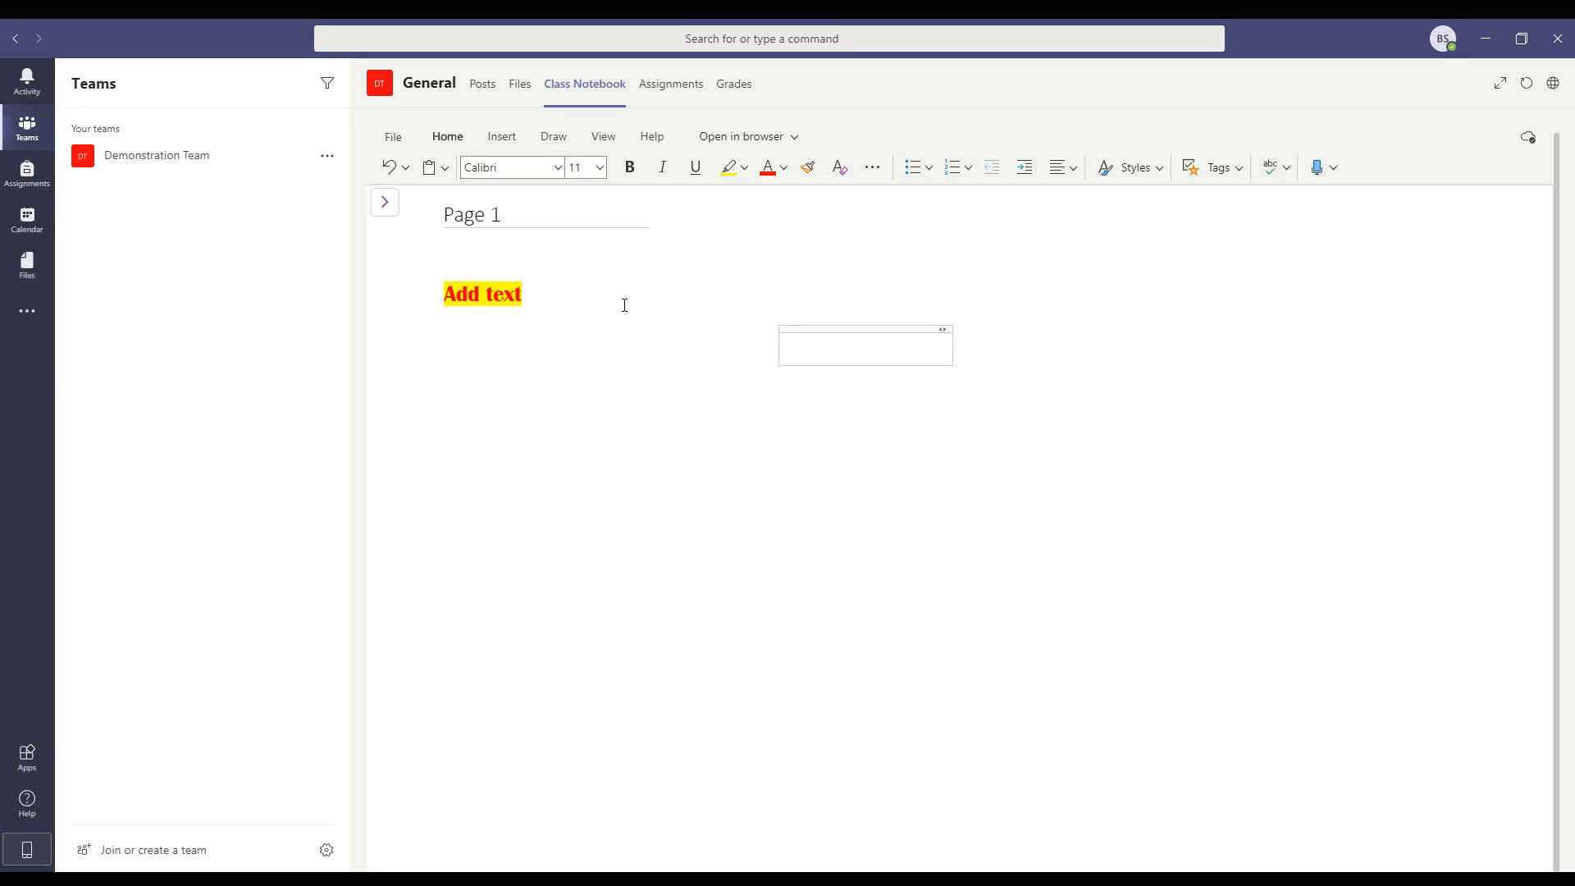
left_click(502, 136)
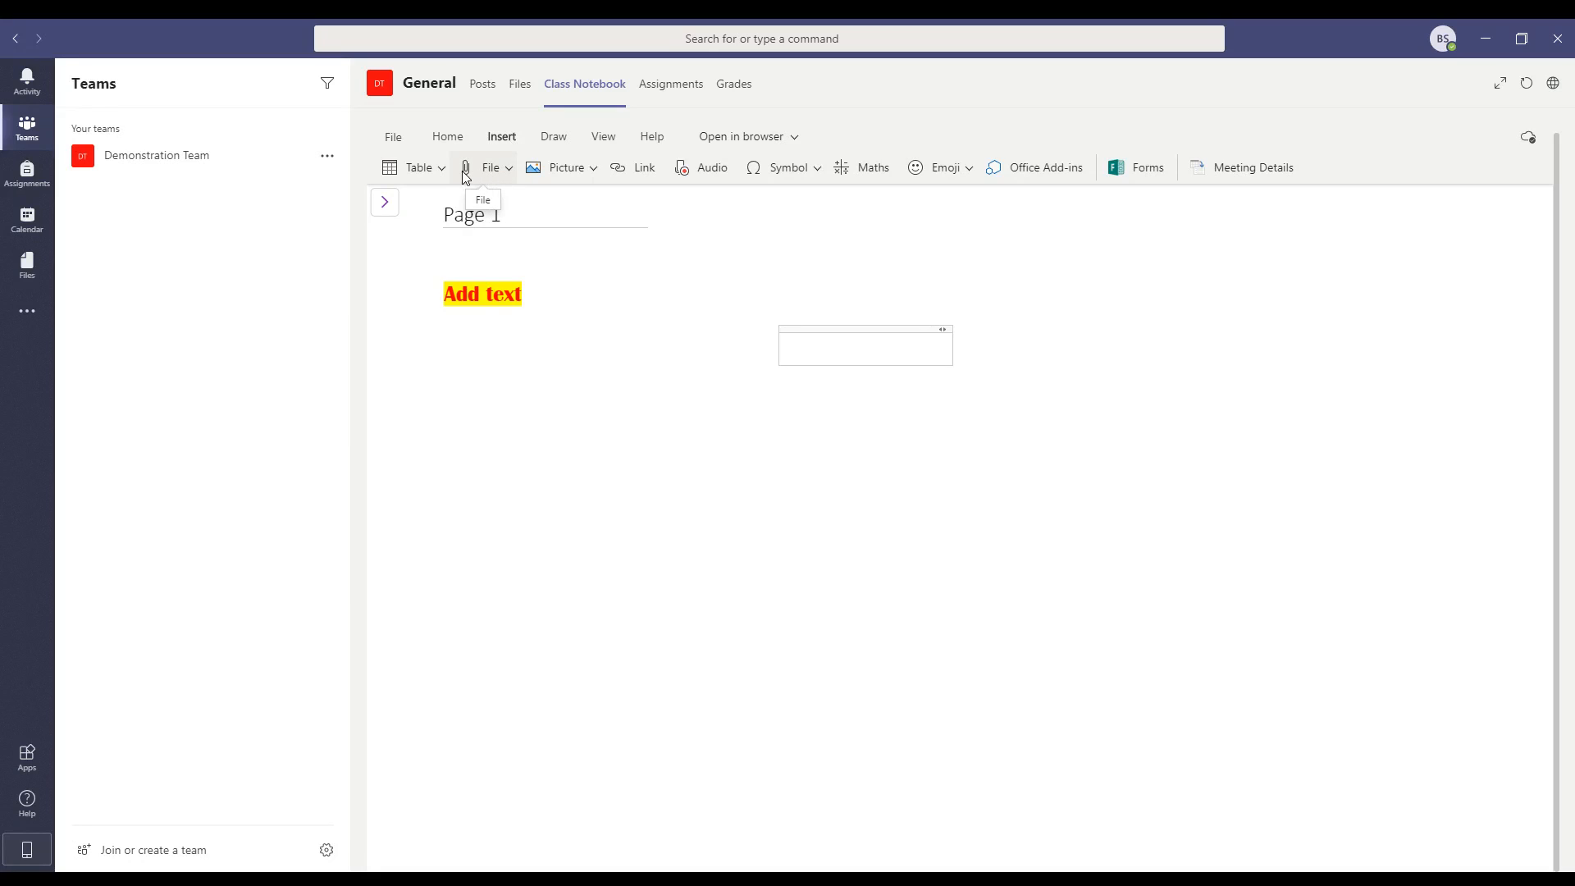
left_click(509, 170)
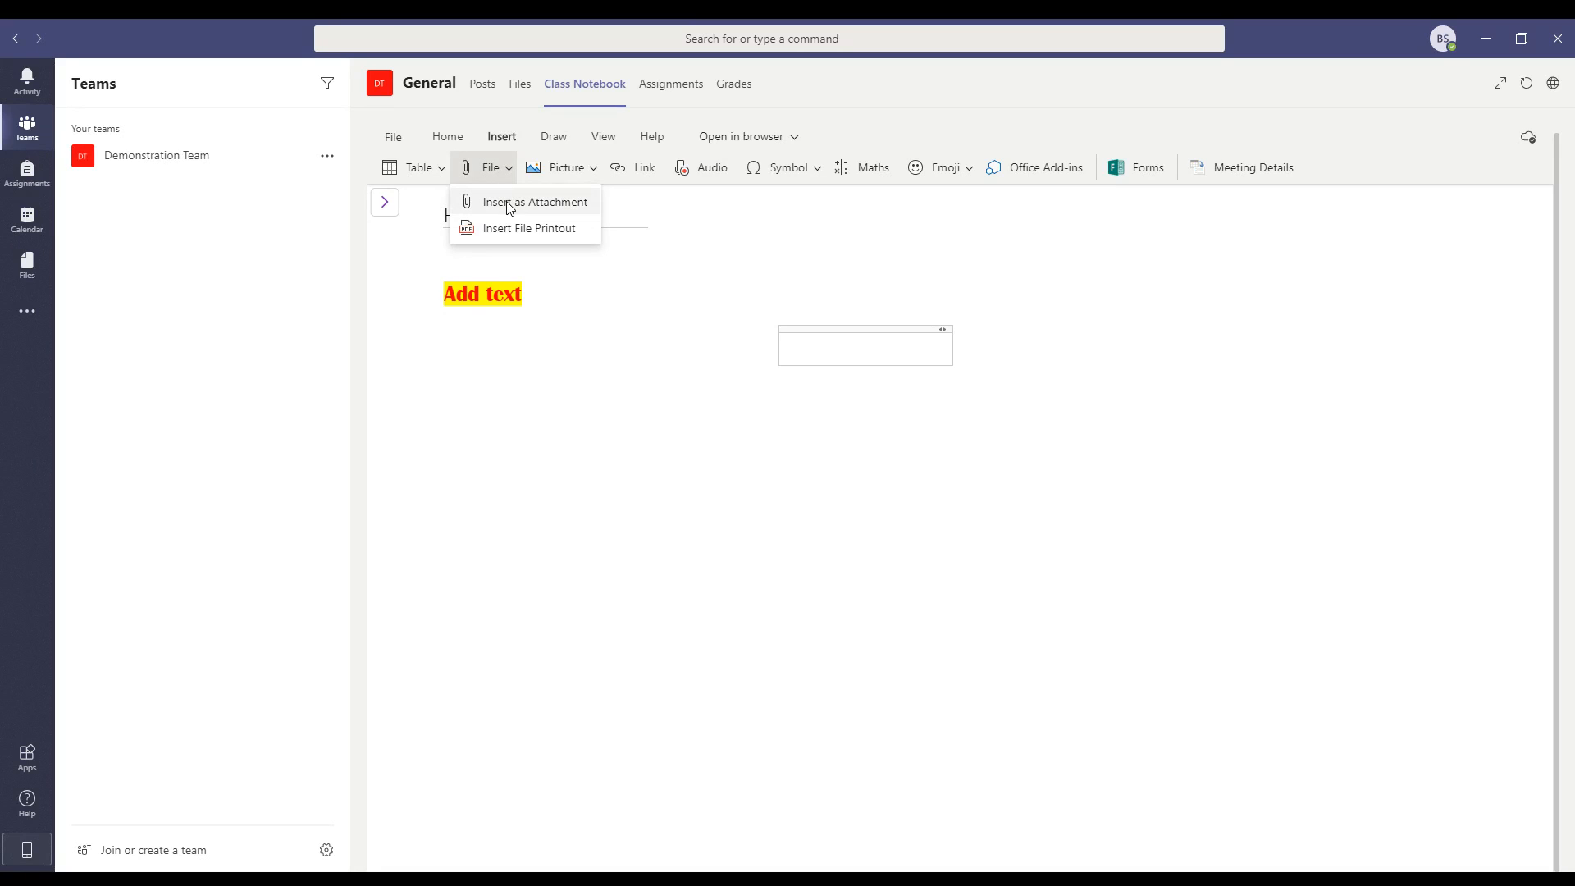
left_click(549, 231)
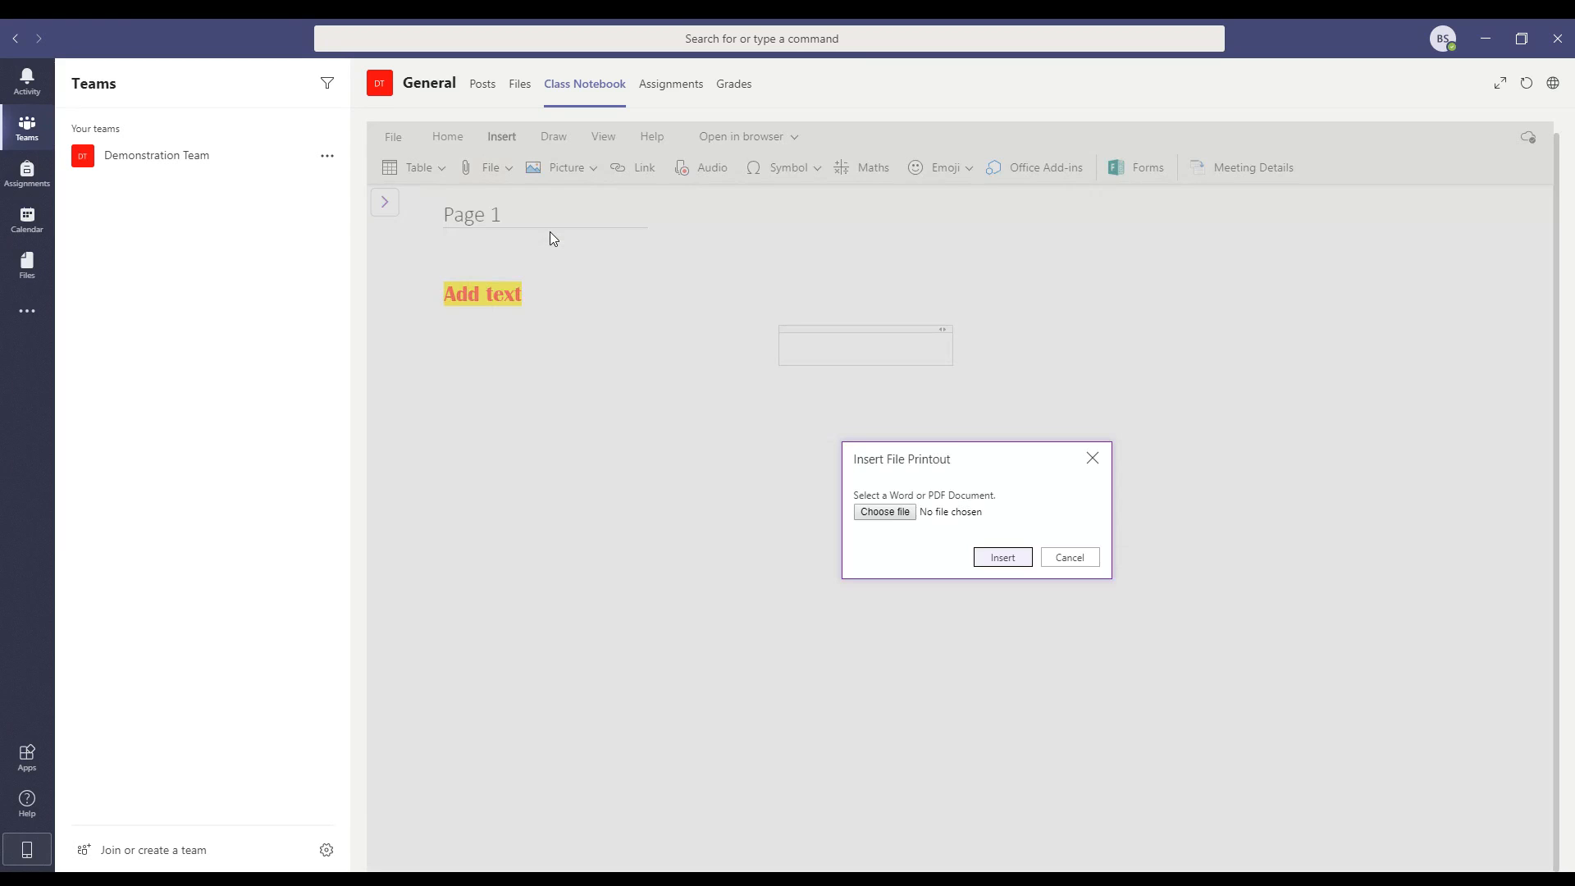
left_click(908, 515)
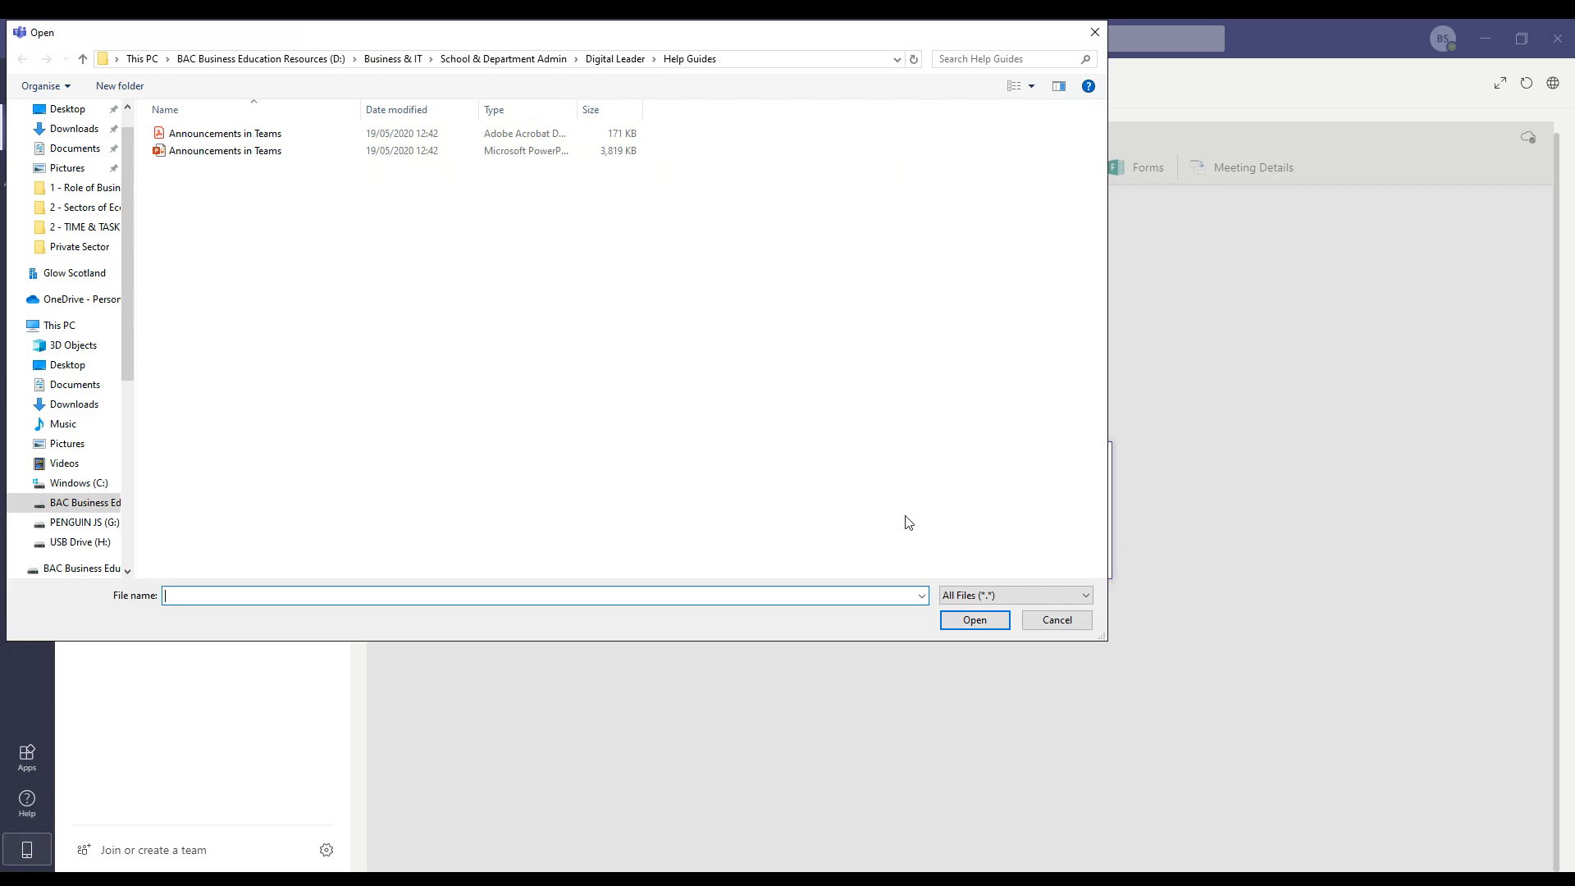
left_click(208, 139)
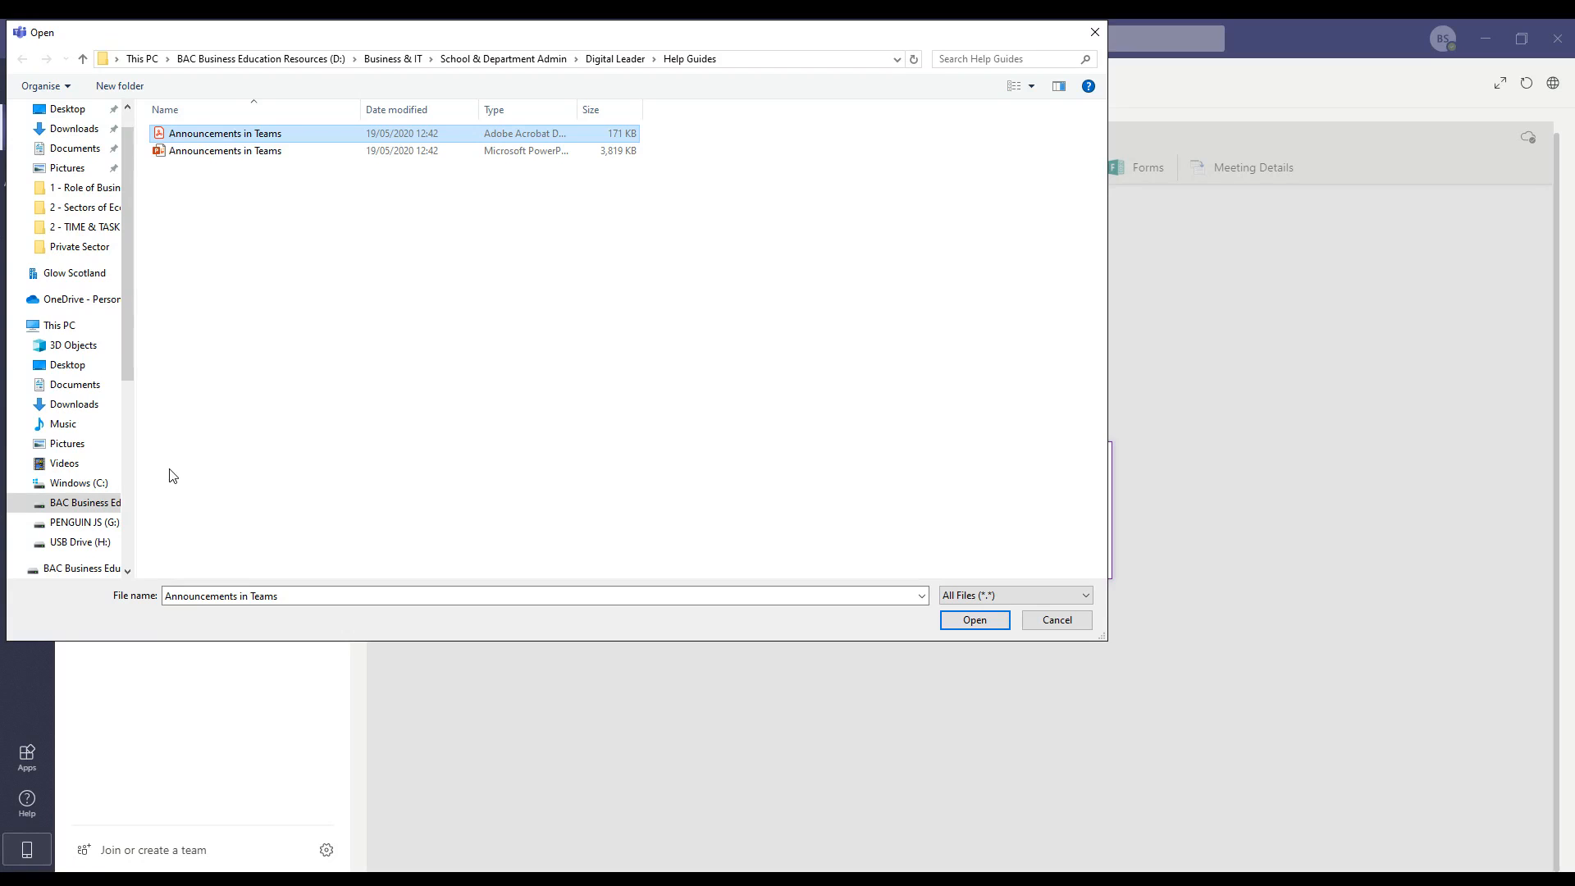
left_click(69, 109)
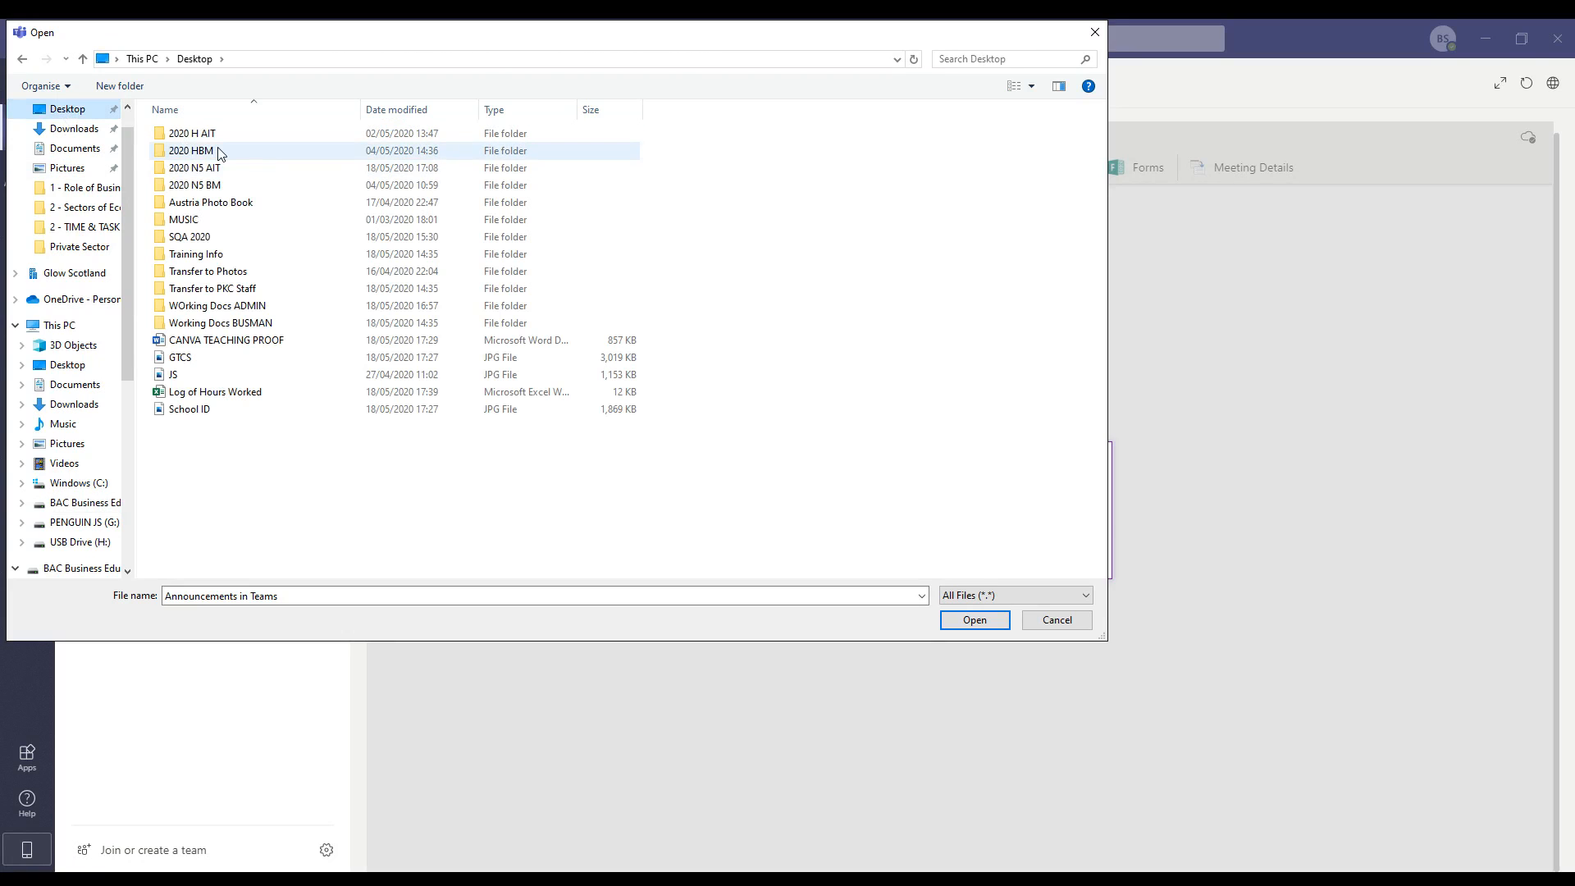
double_click(216, 152)
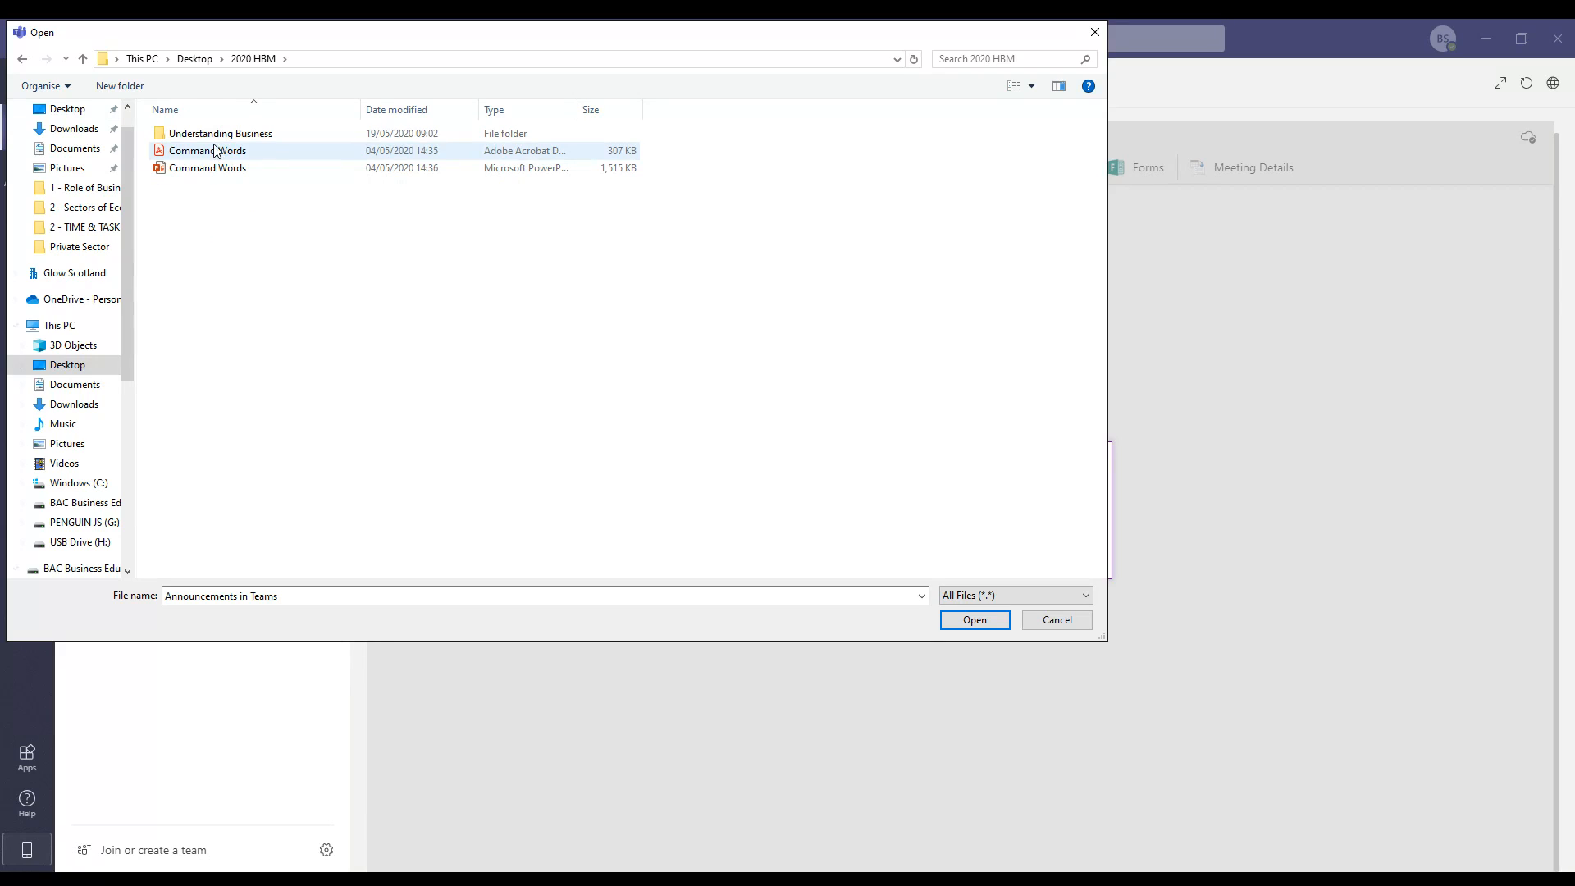
left_click(213, 153)
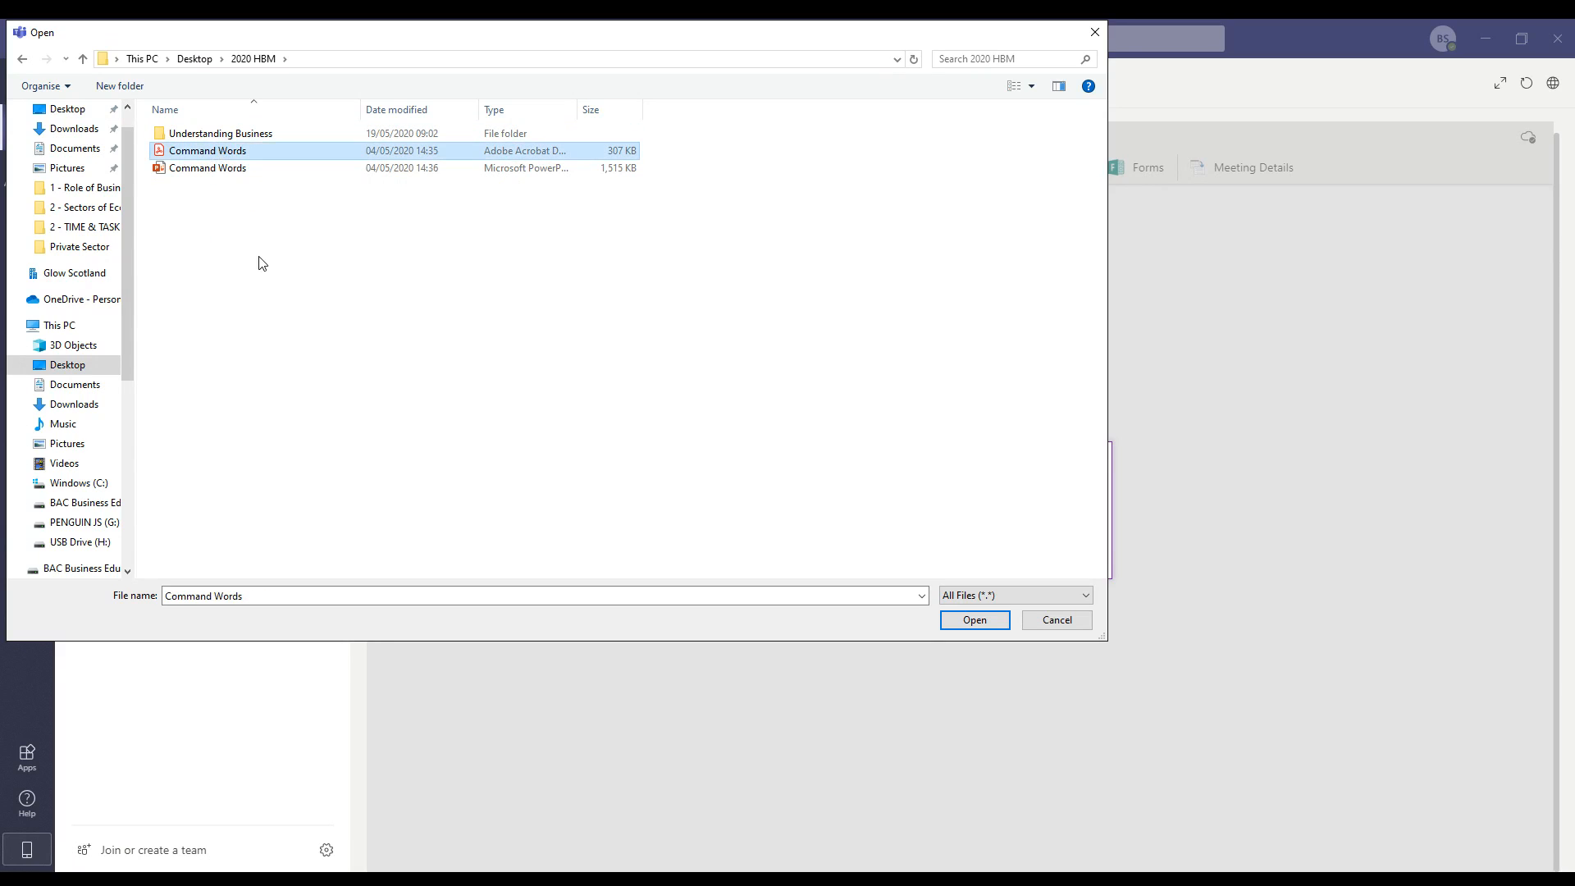
left_click(972, 618)
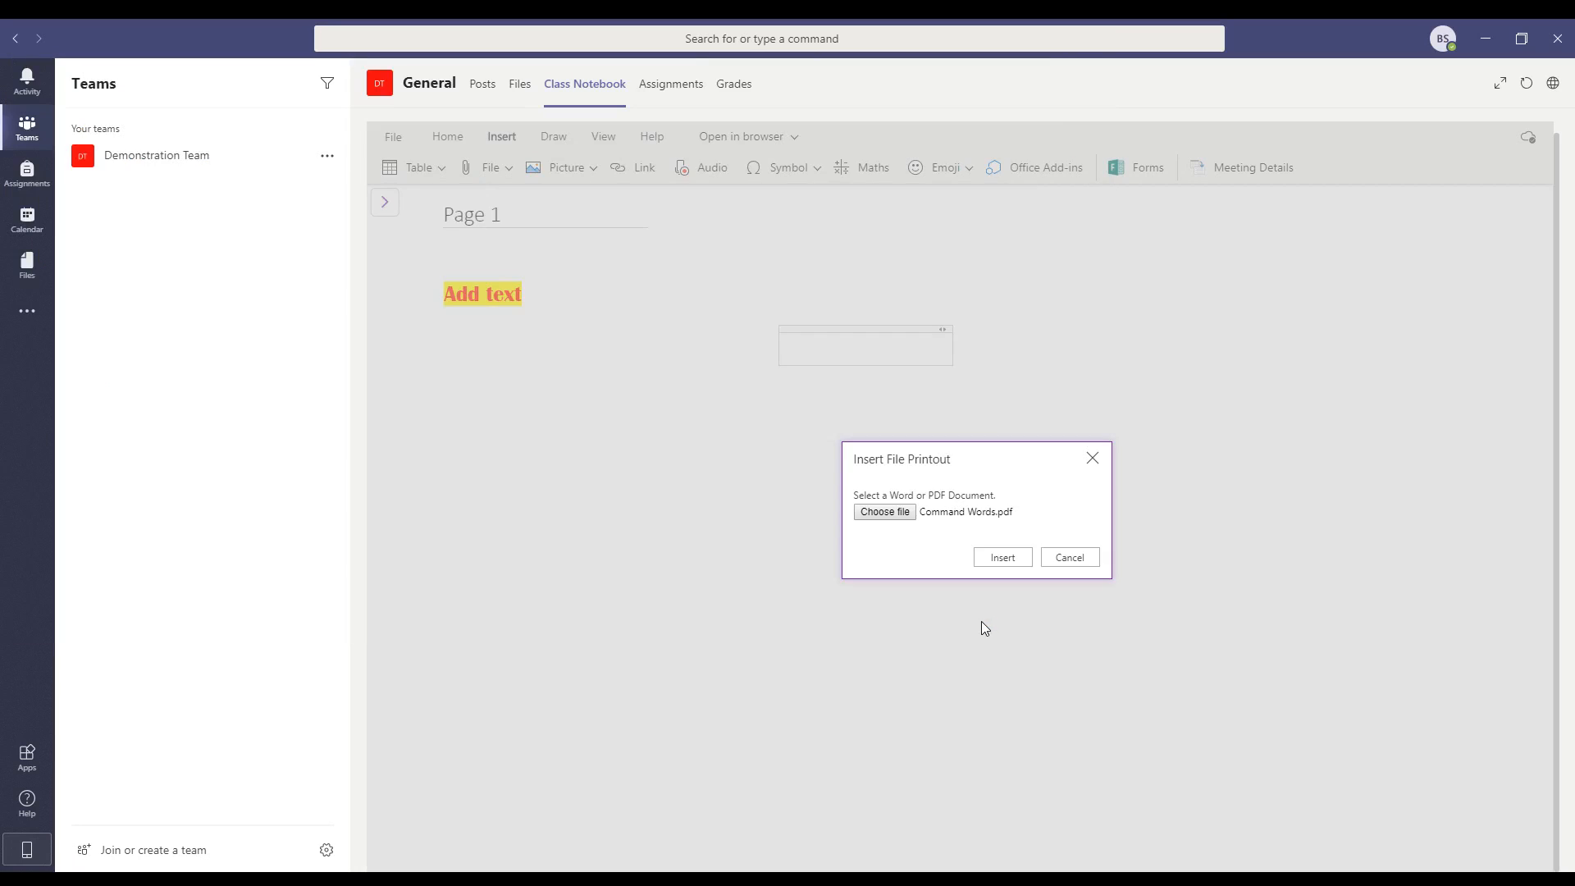
left_click(998, 561)
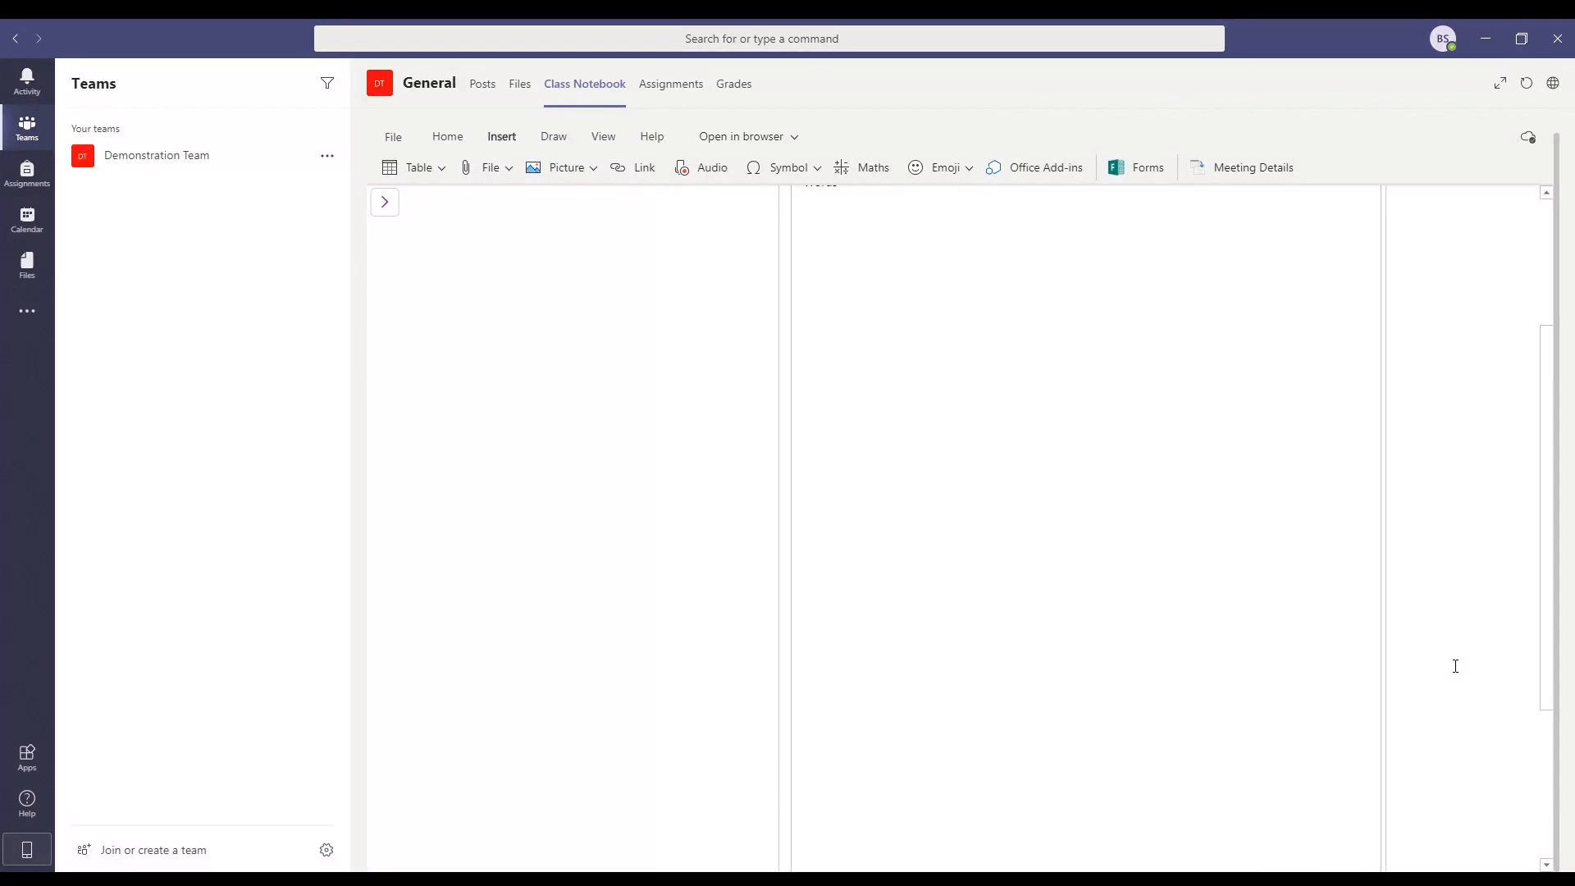
scroll(1456, 661, "up", 2)
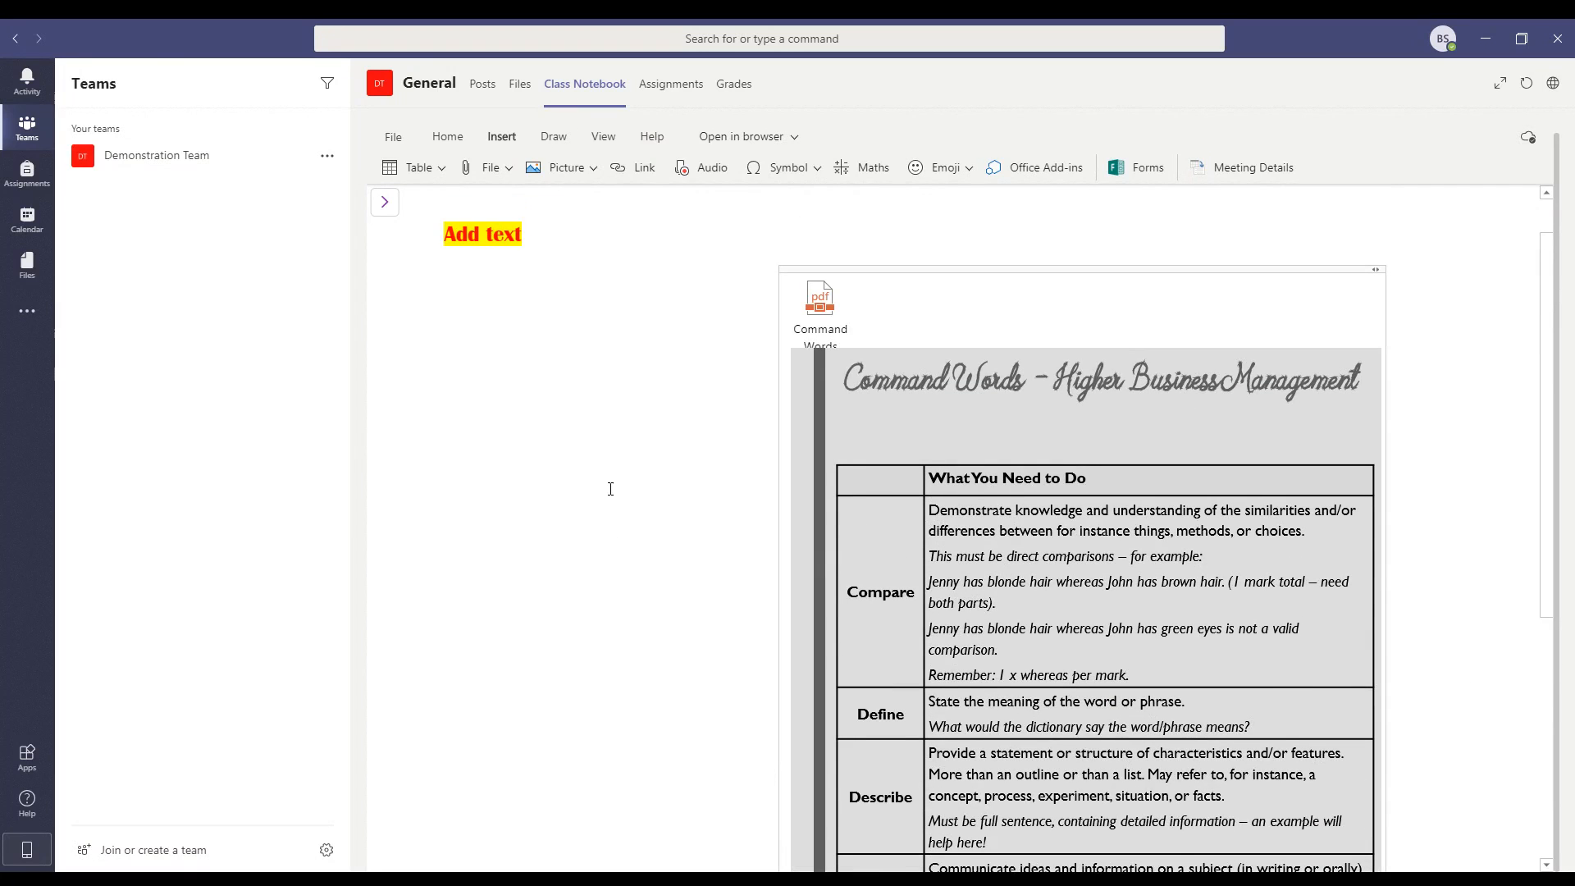
Step: Add the note "Add notes alongside" in the blank area beside the Command Words printout on Page 1
left_click(505, 538)
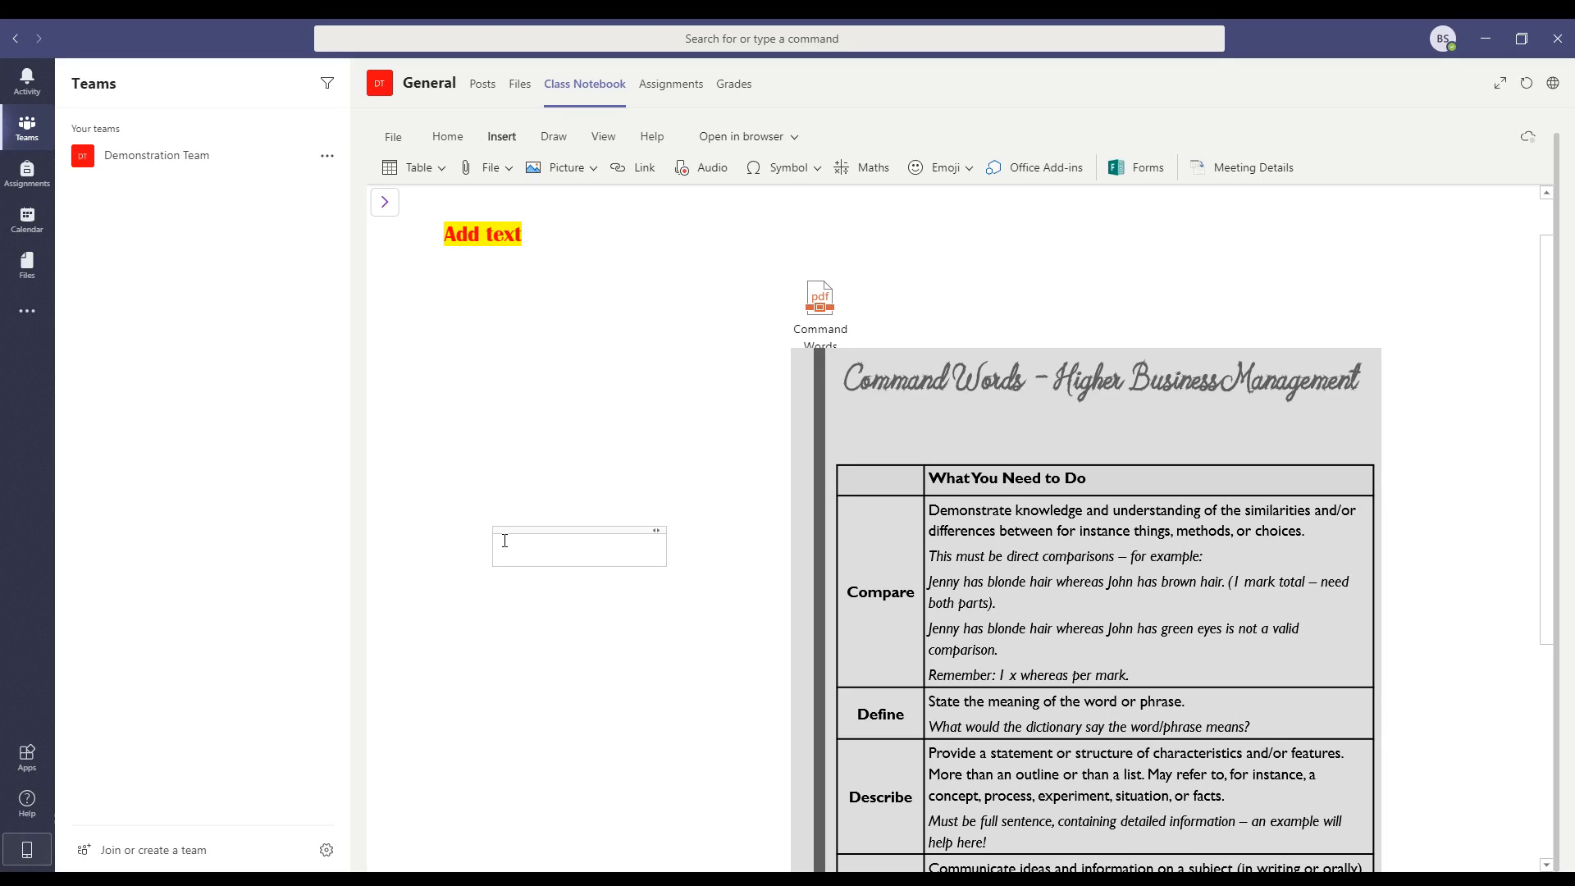
type("Add notes alongside")
left_click(618, 630)
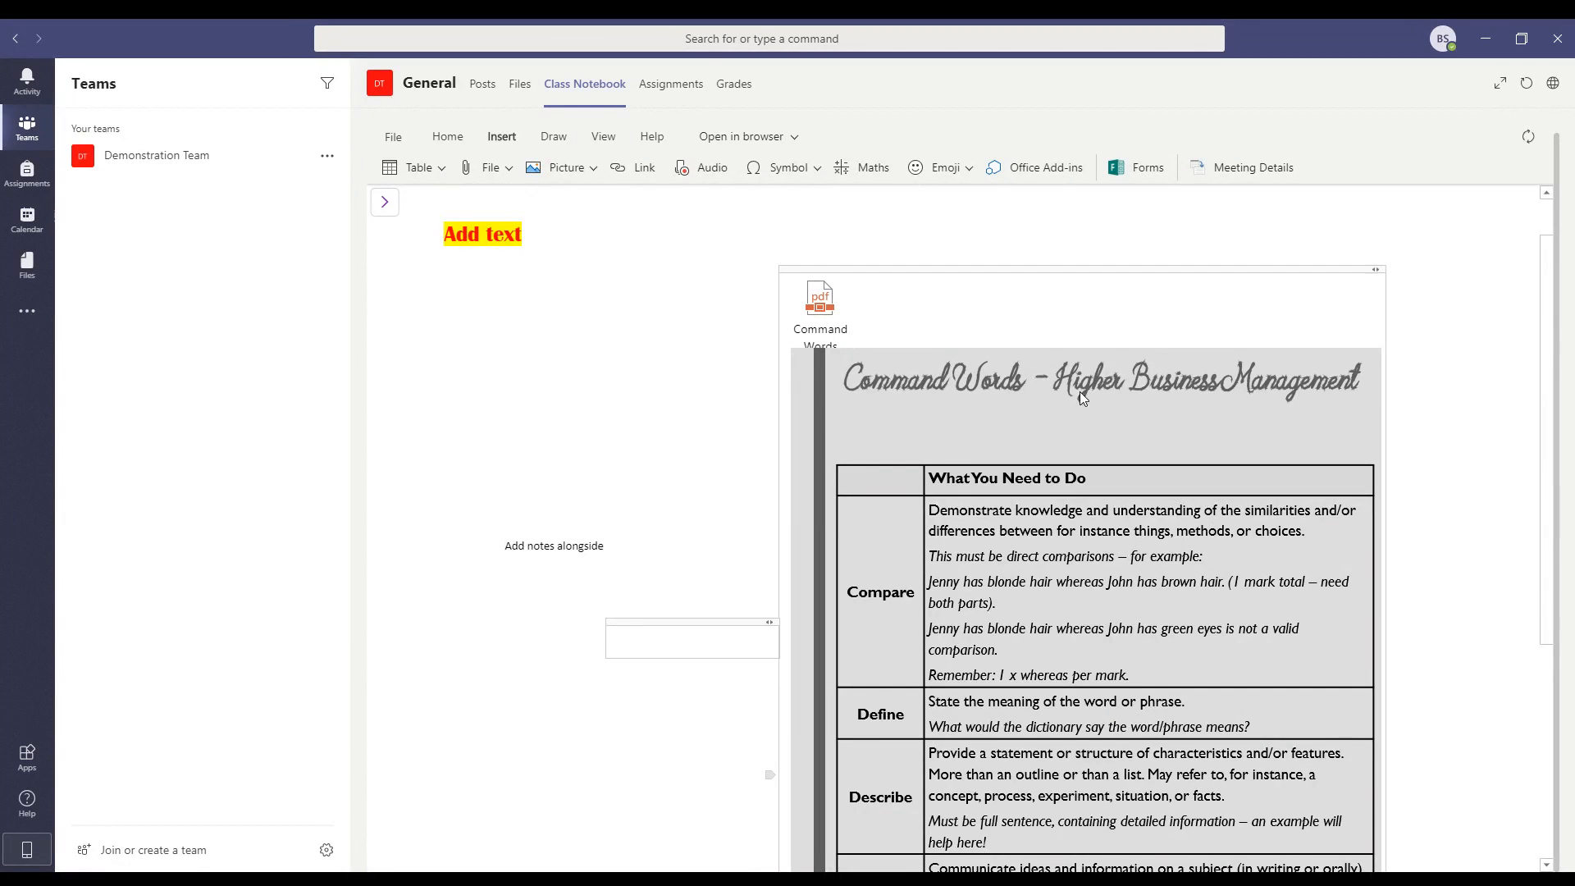
scroll(1127, 638, "down", 4)
scroll(1127, 637, "up", 5)
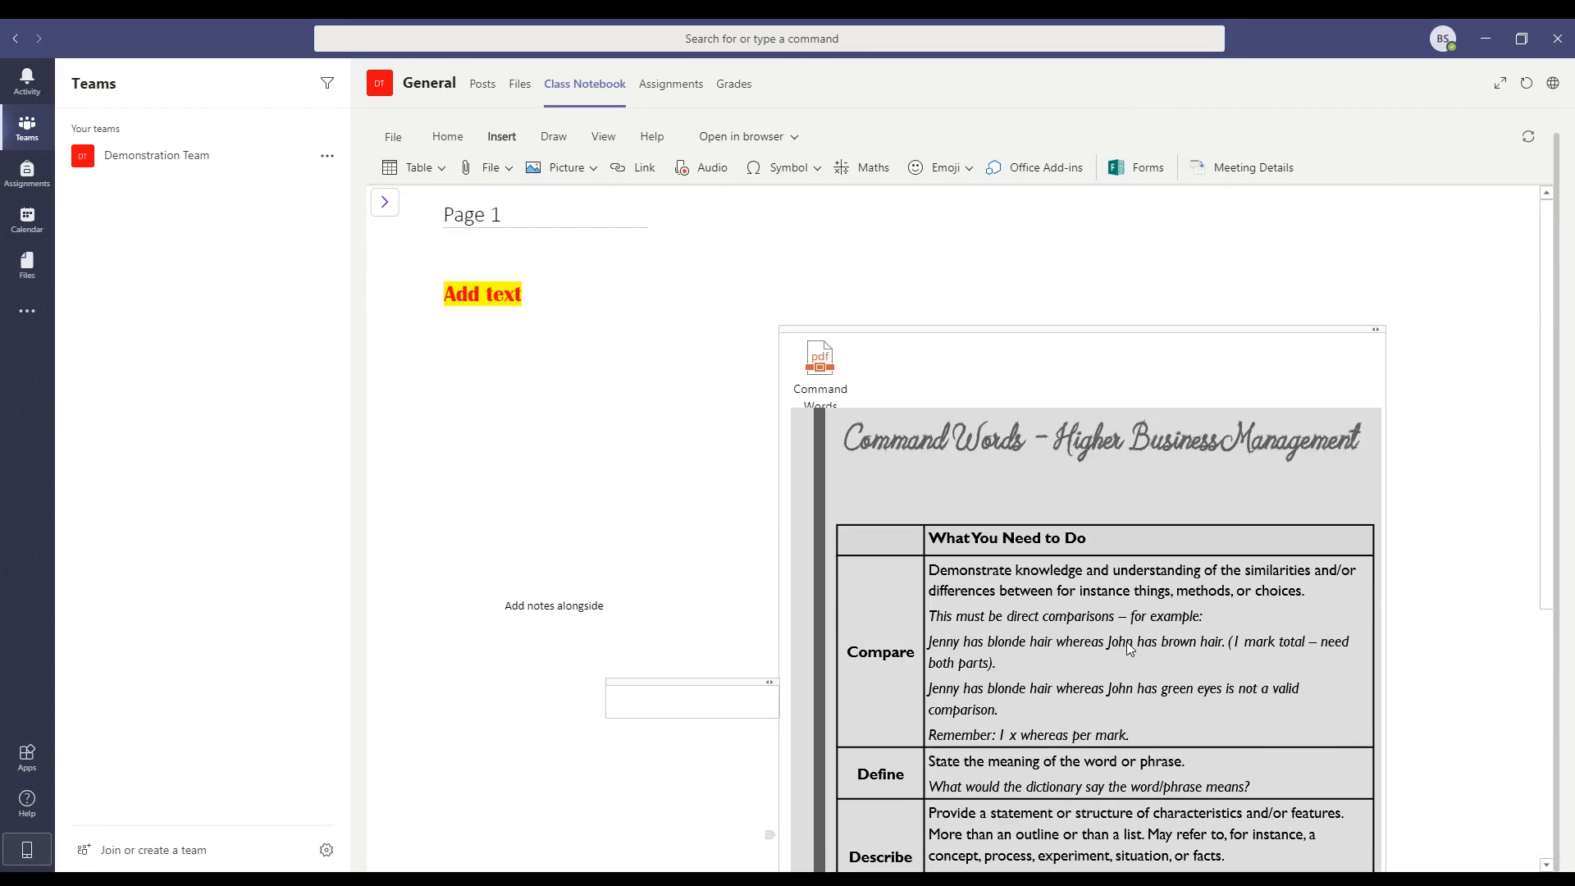
Step: Enter the comment "This is great work!" in the empty text container below "Add notes alongside"
left_click(385, 203)
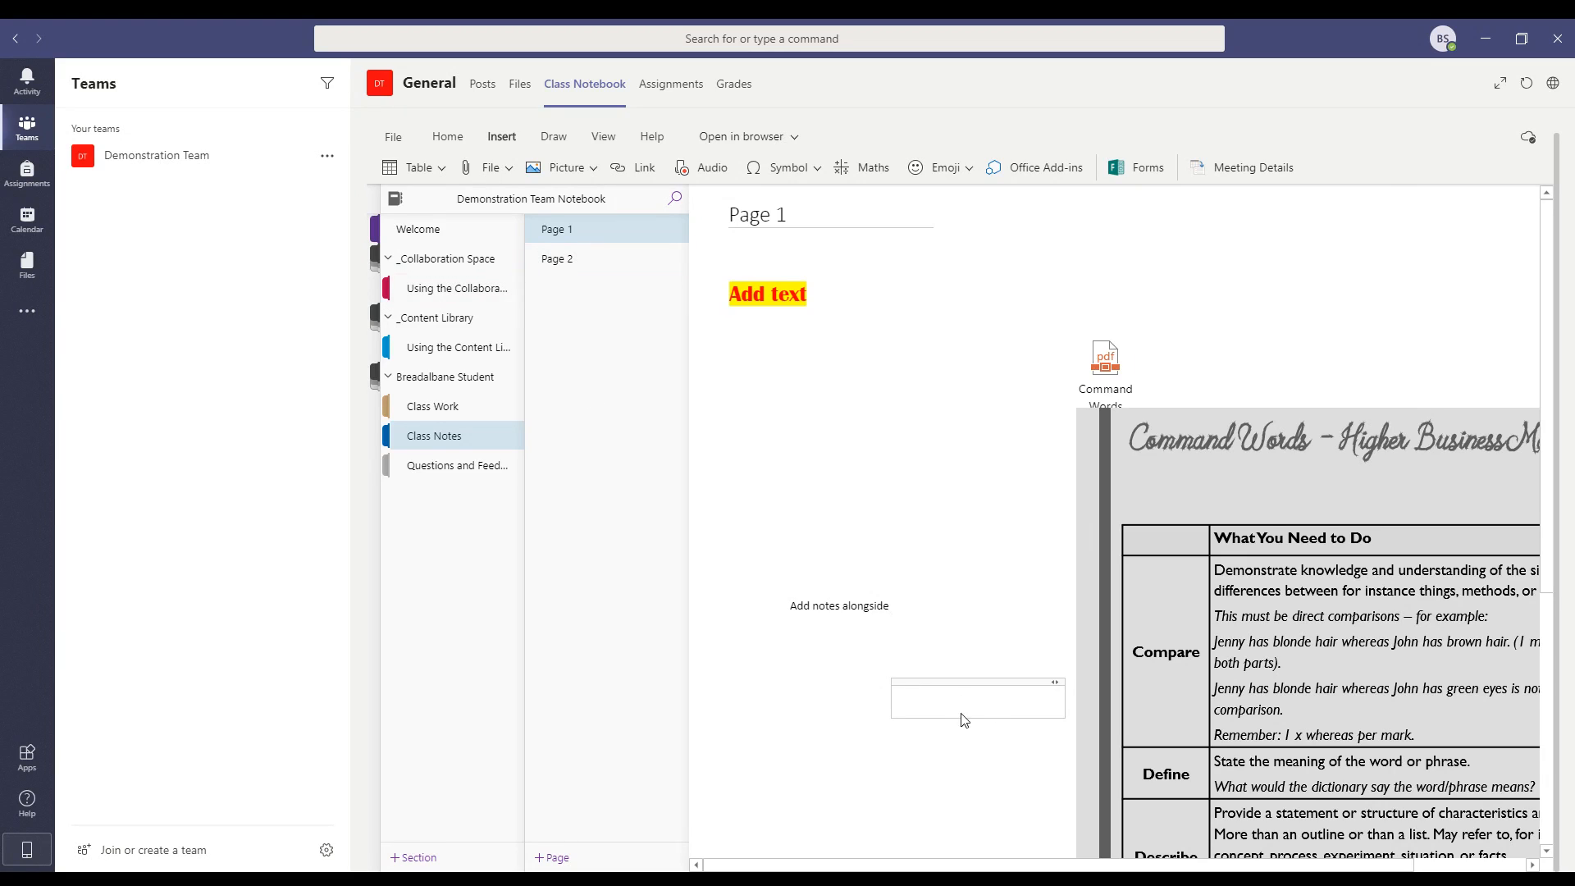
left_click(765, 485)
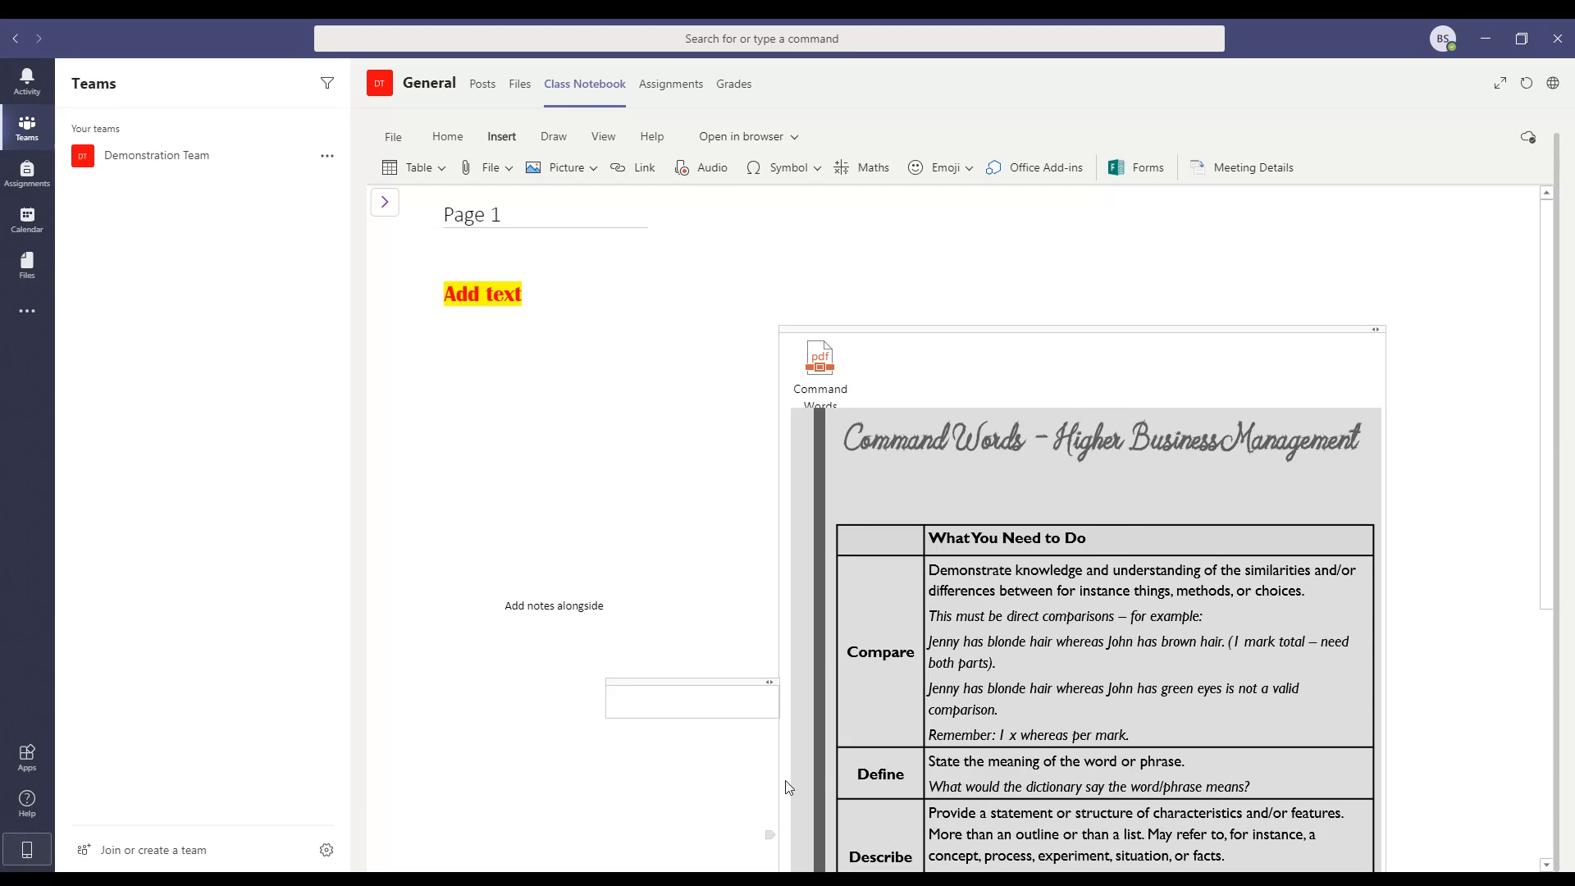
left_click(675, 704)
type("T")
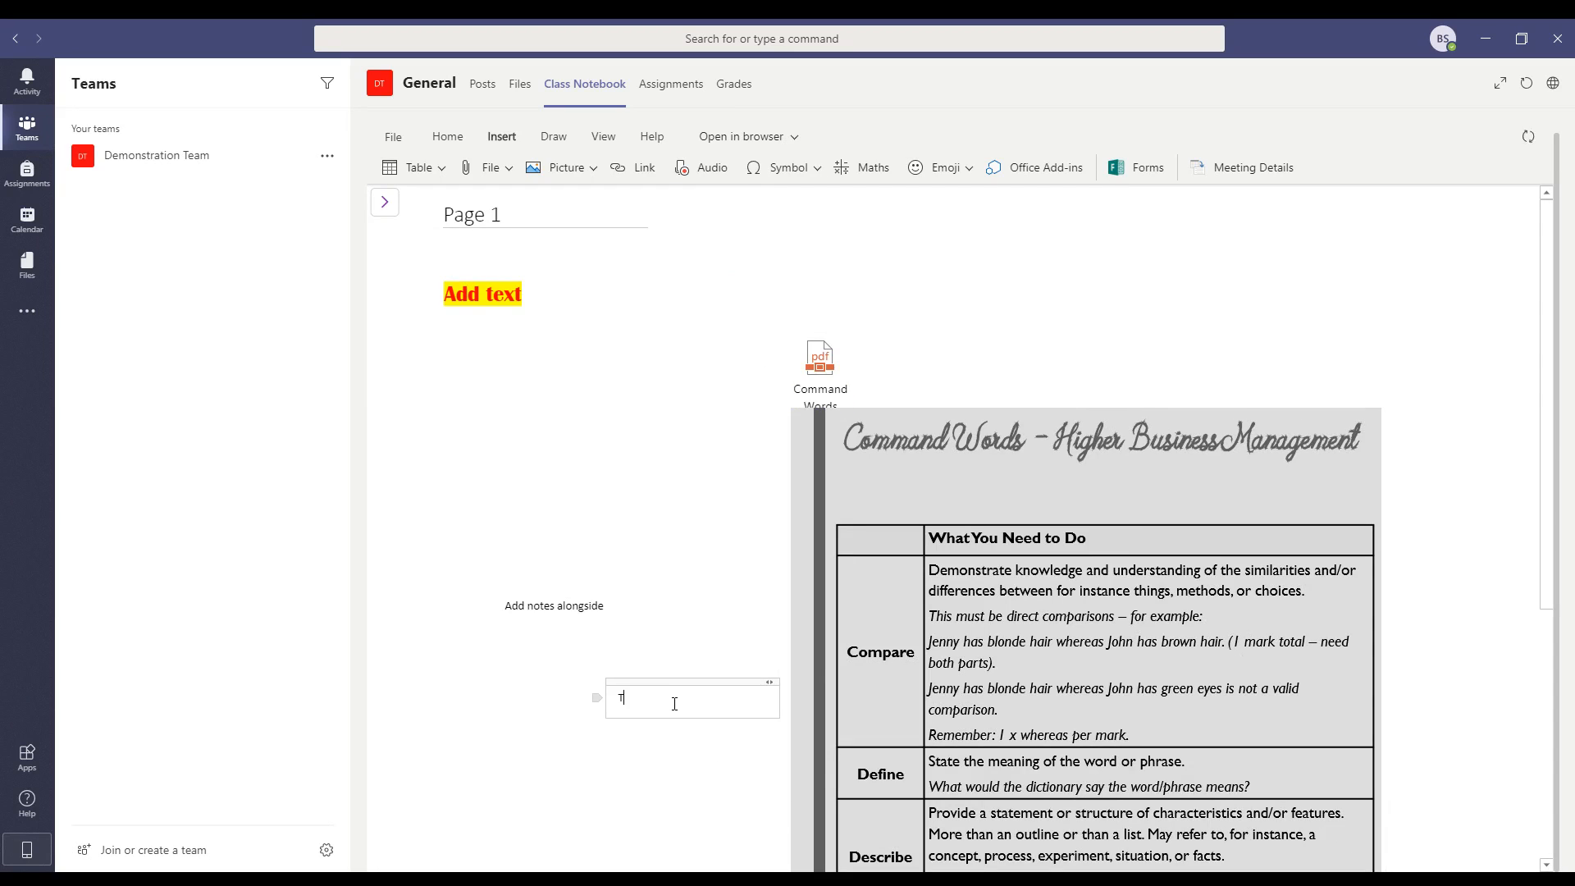
type("his is great work!")
Step: Format the comment "This is great work!" in bold Bradley Hand ITC
left_click_drag(712, 699, 612, 677)
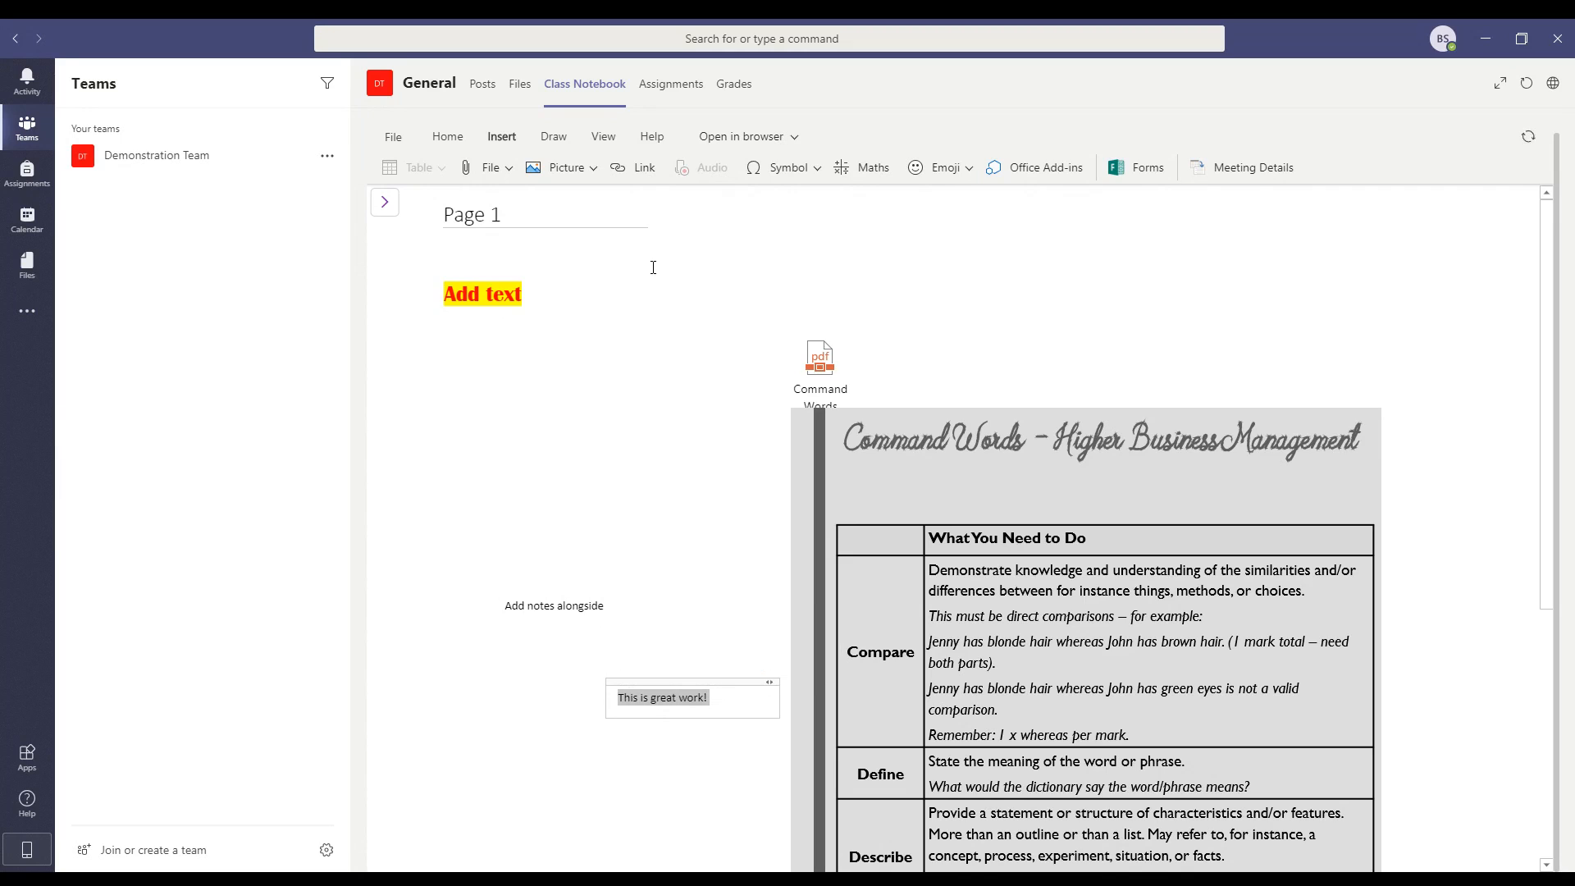
left_click(448, 137)
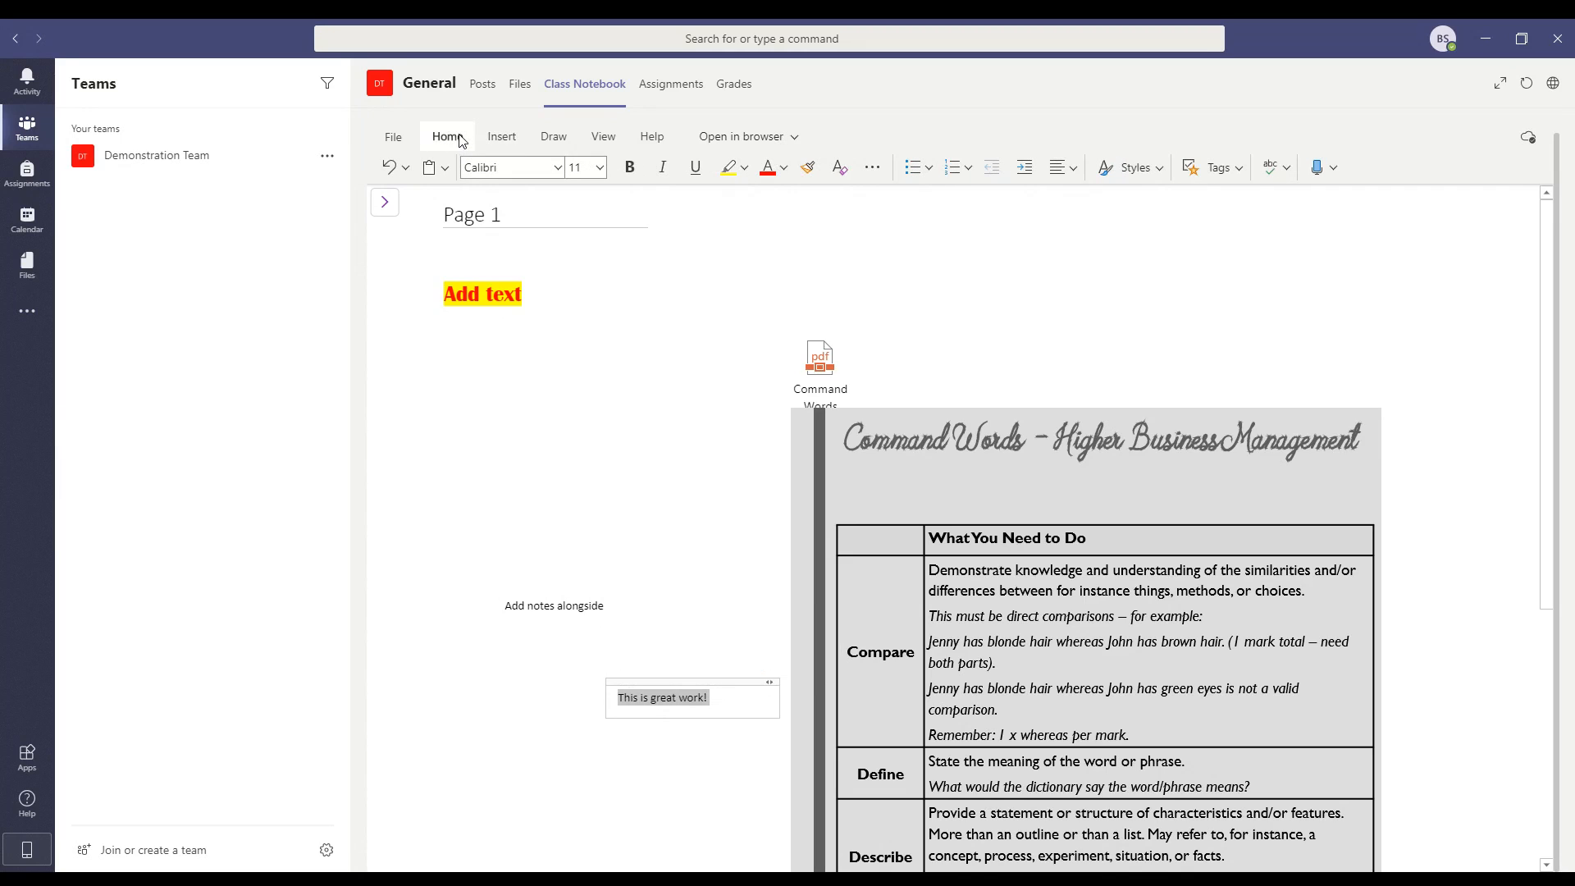
left_click(558, 167)
scroll(599, 511, "down", 6)
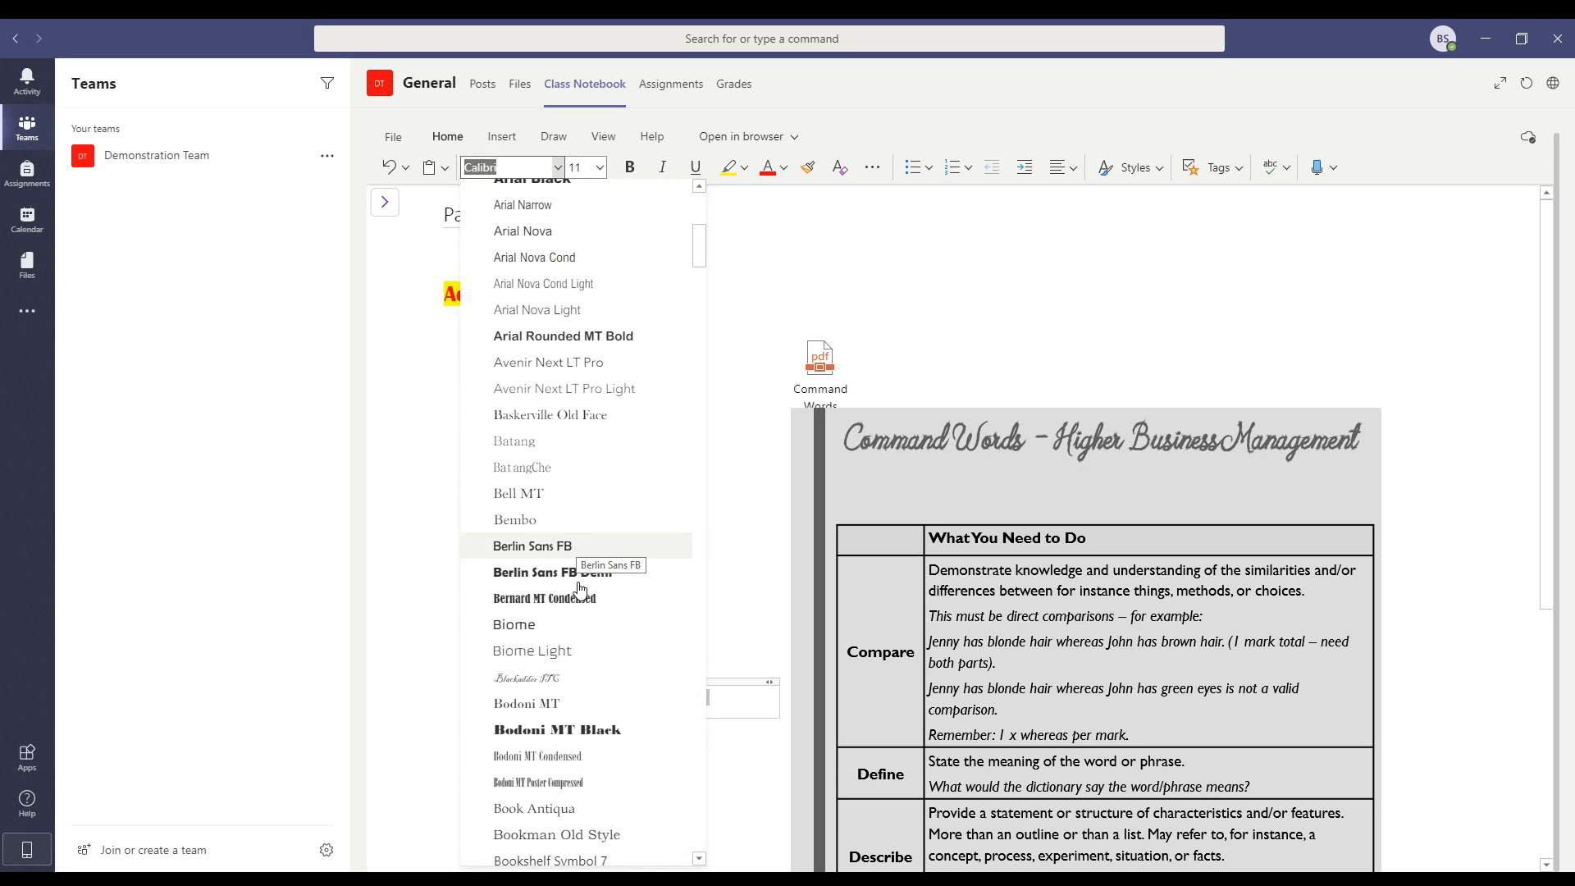
scroll(581, 652, "down", 3)
left_click(580, 651)
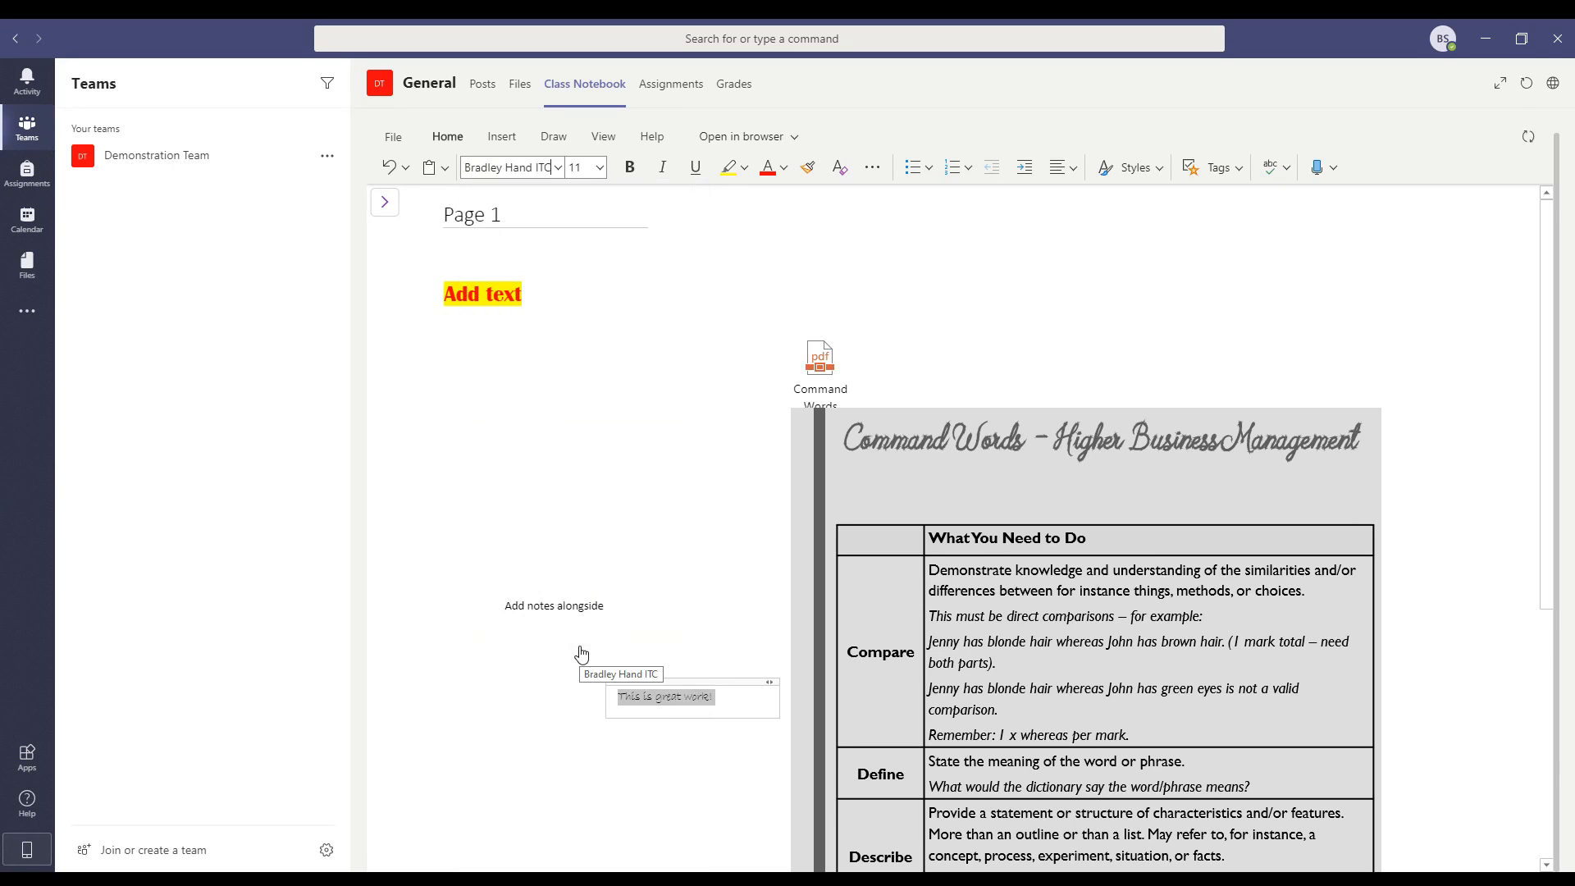
left_click(633, 169)
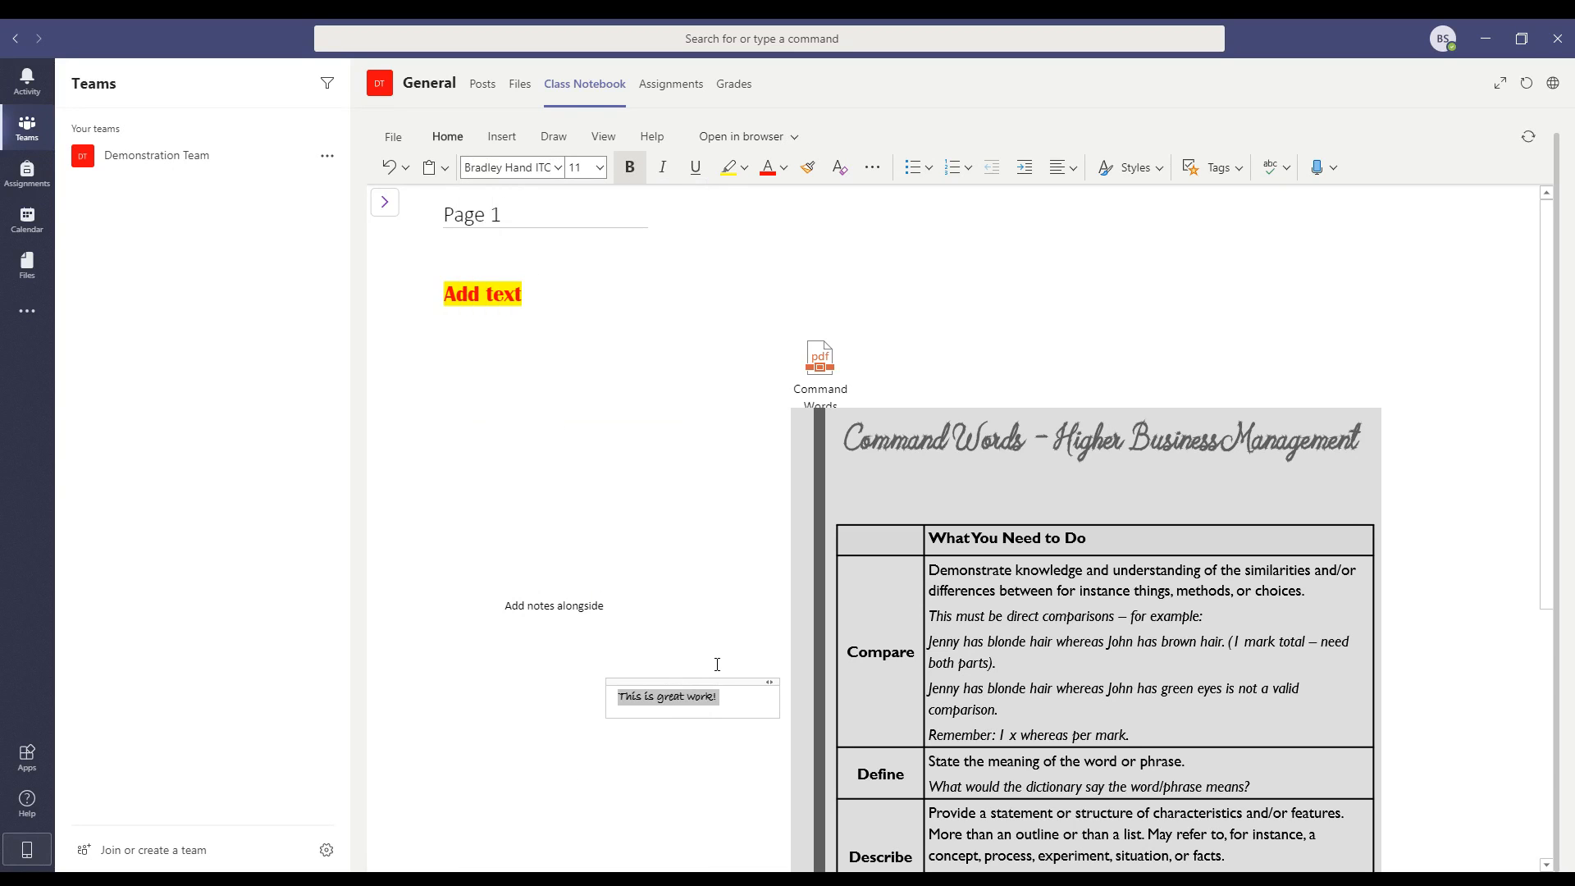
left_click(702, 634)
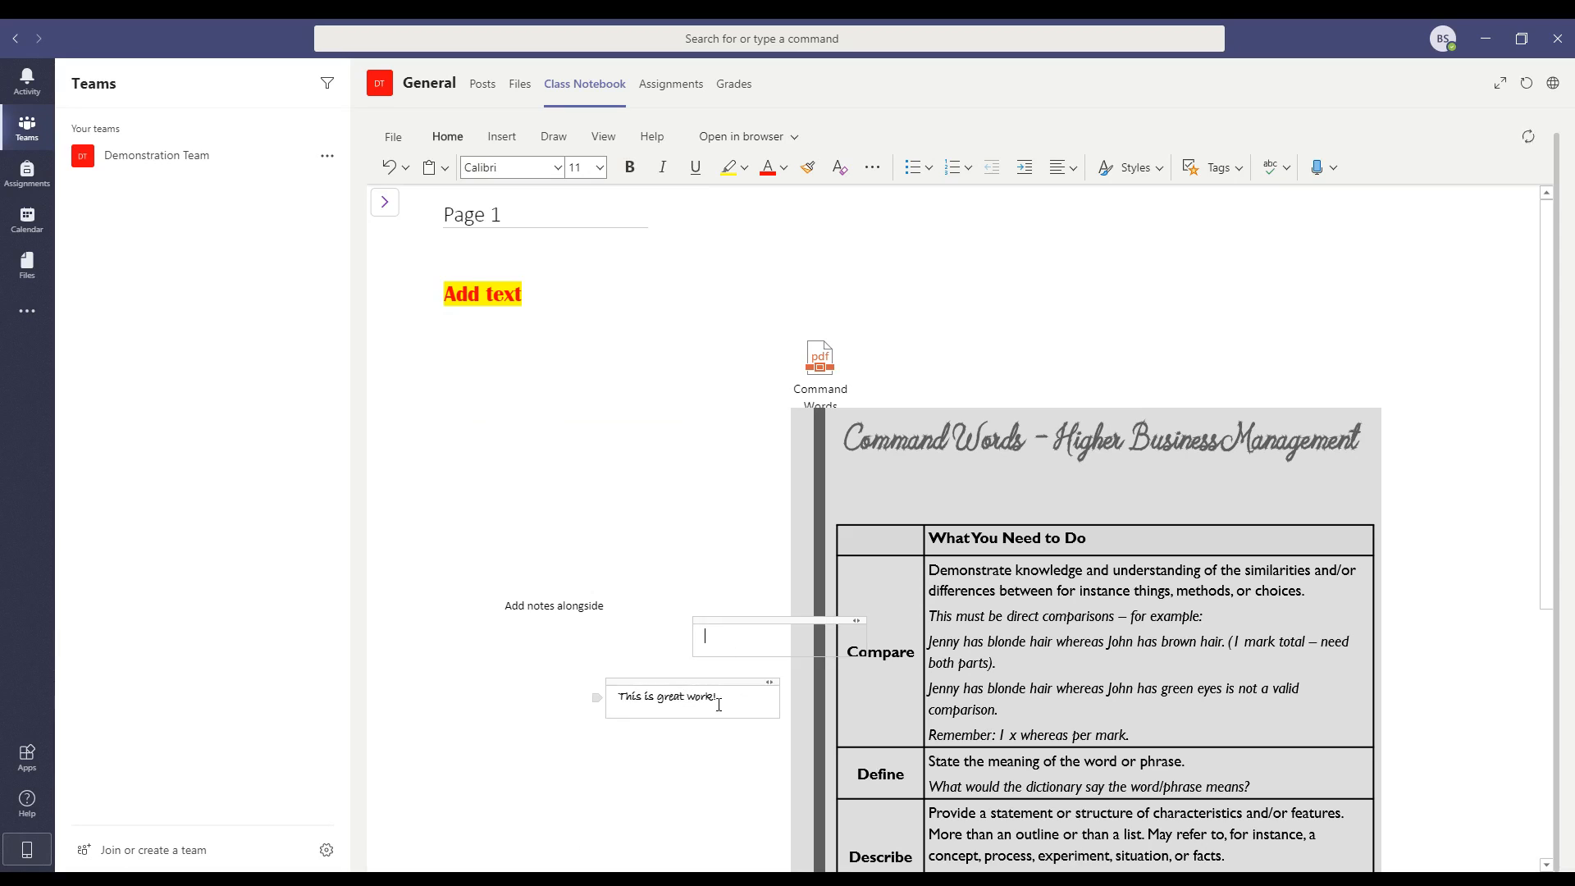
left_click(618, 386)
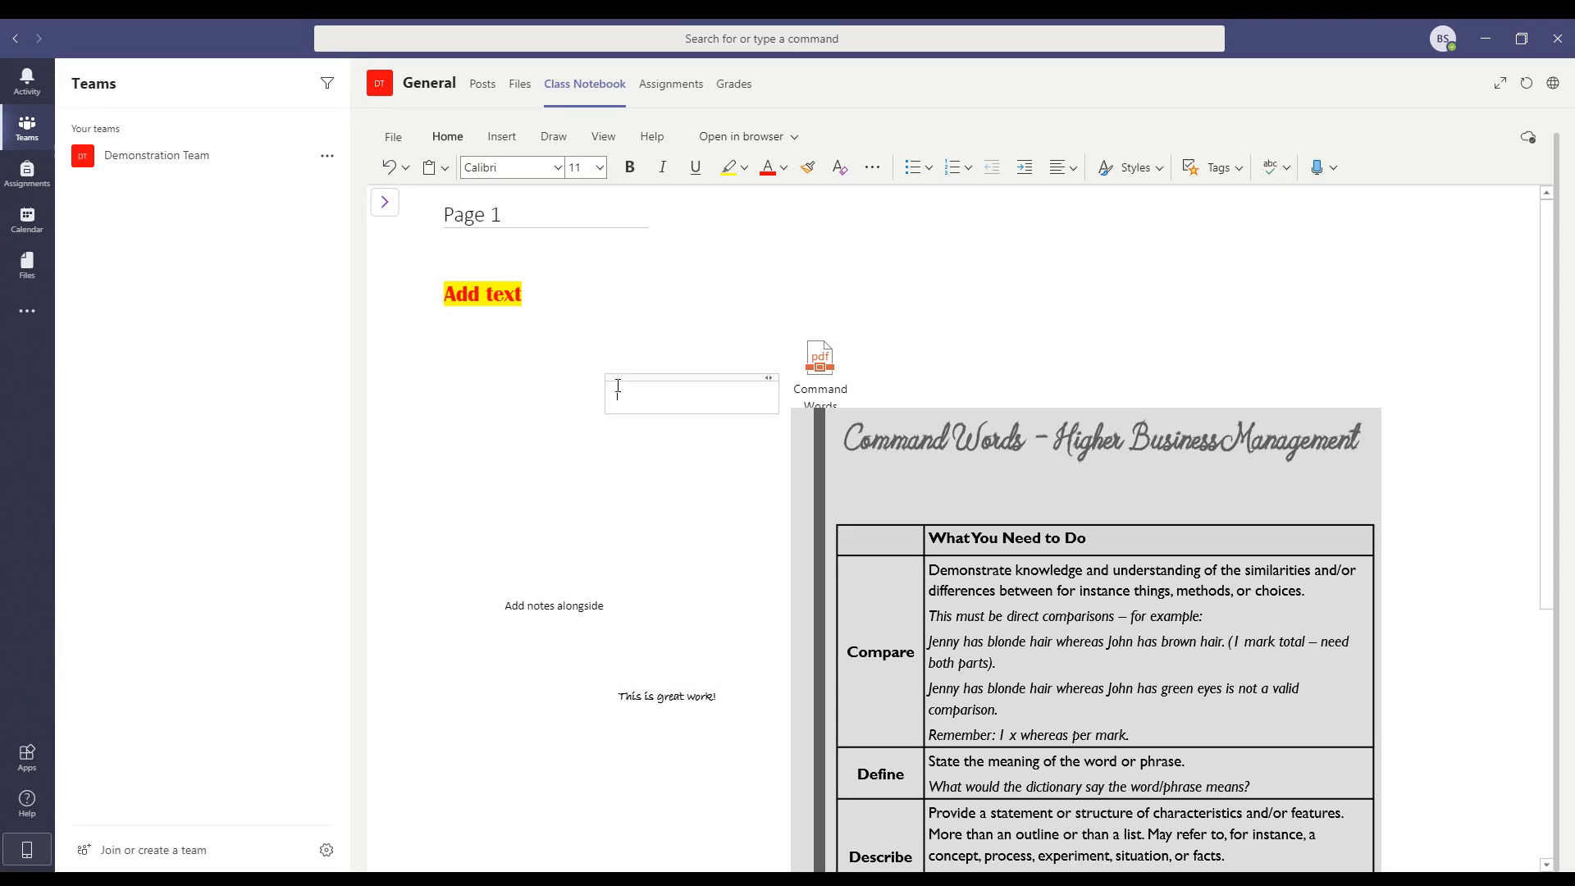
Step: Show the notebook's list of sections and pages
left_click(386, 201)
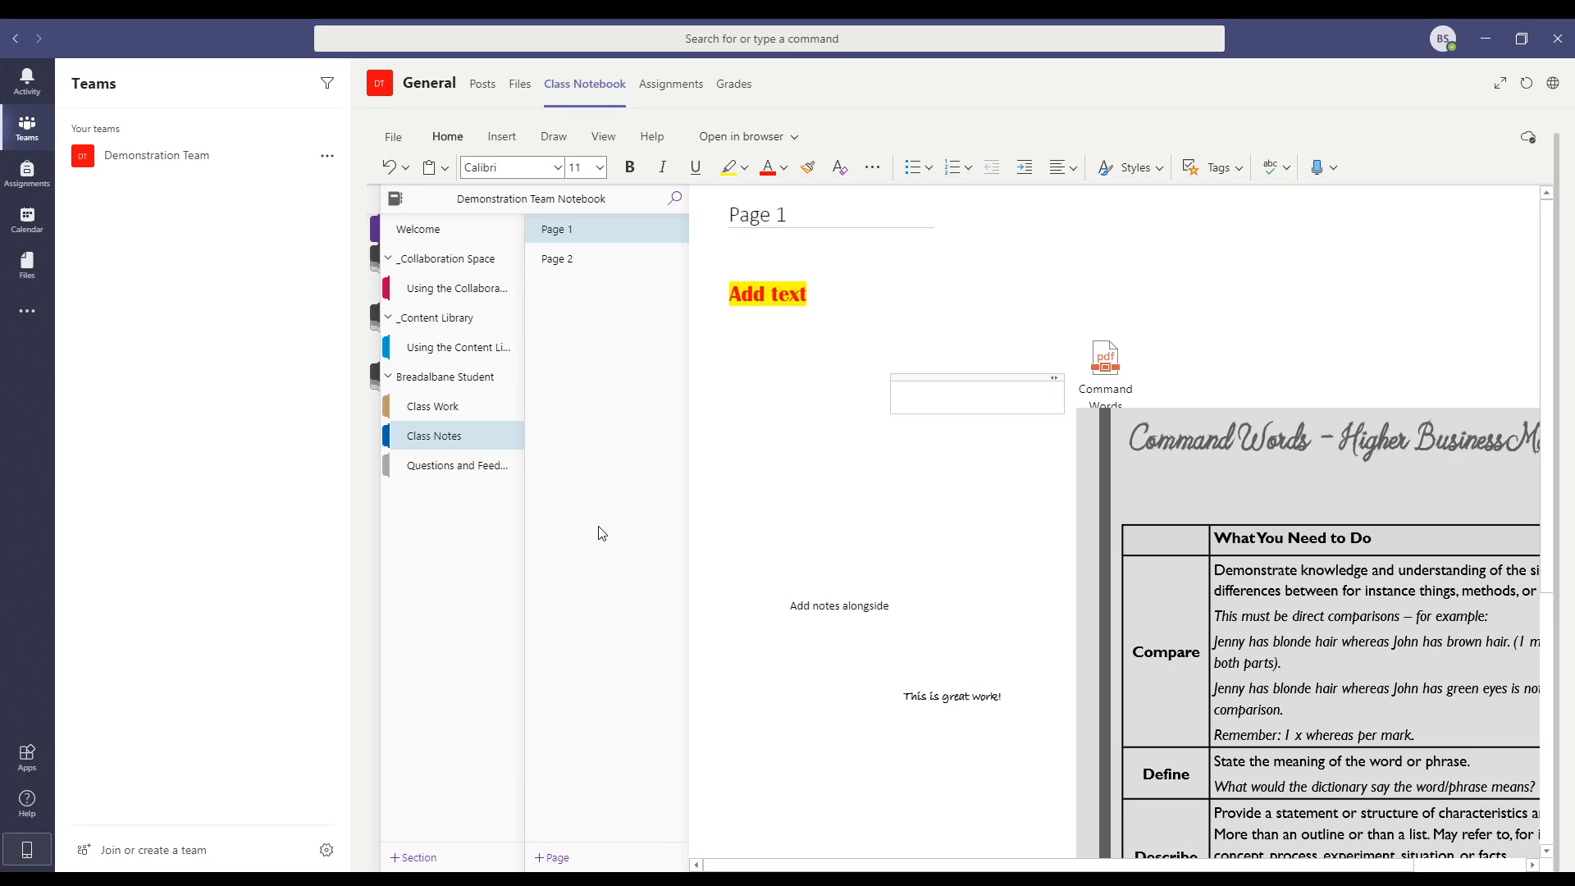